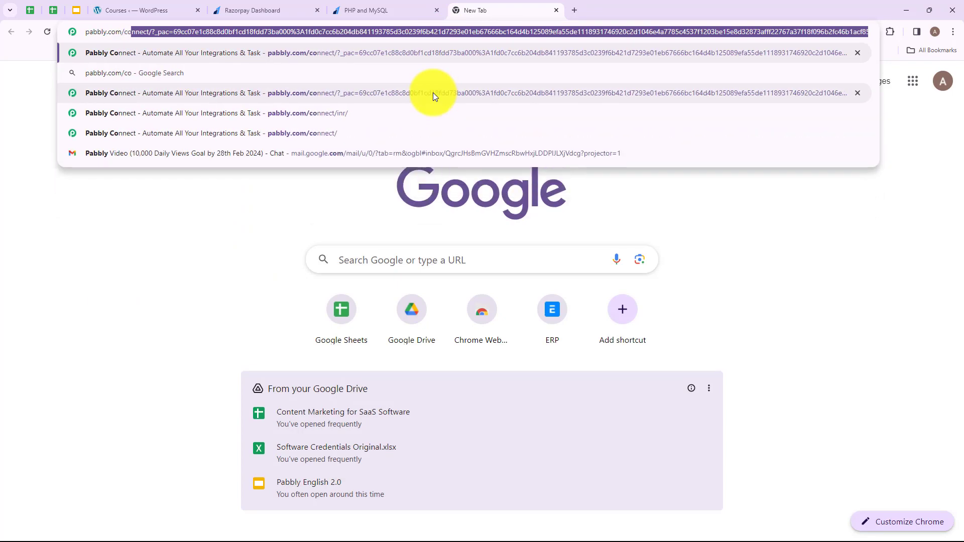
Load the Pabbly accounts page listing All Pabbly Apps from the omnibox suggestion
click(433, 93)
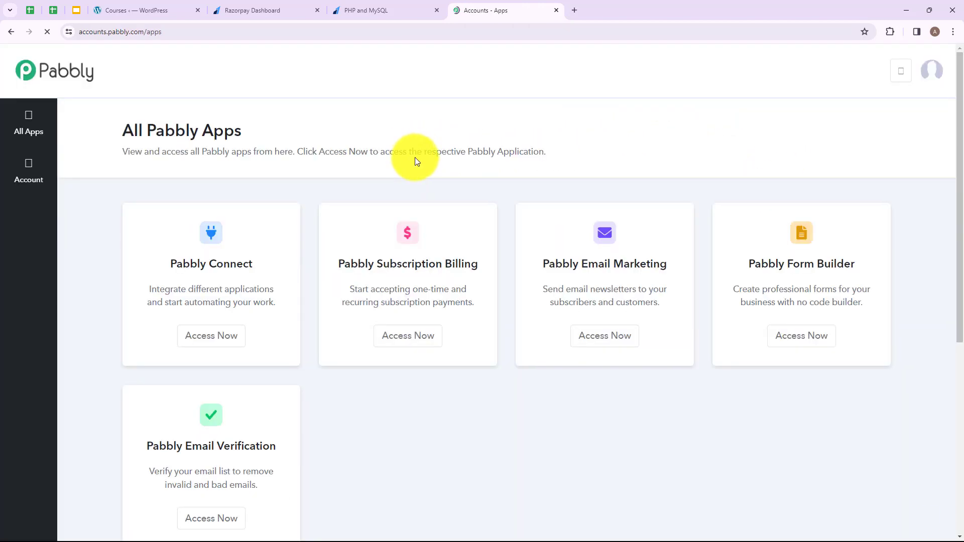
Open Pabbly Connect from the All Pabbly Apps list to reach its Dashboard
drag(125, 131, 265, 130)
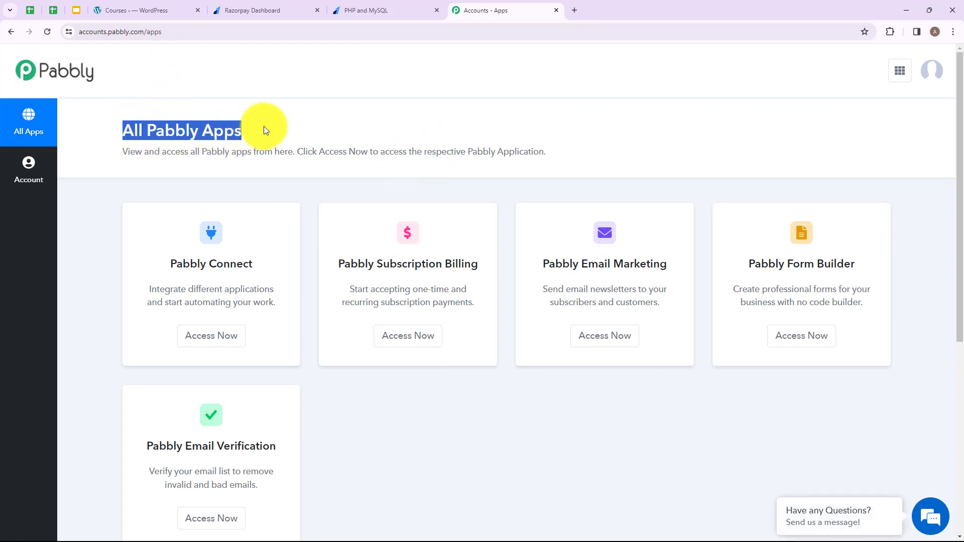
click(211, 335)
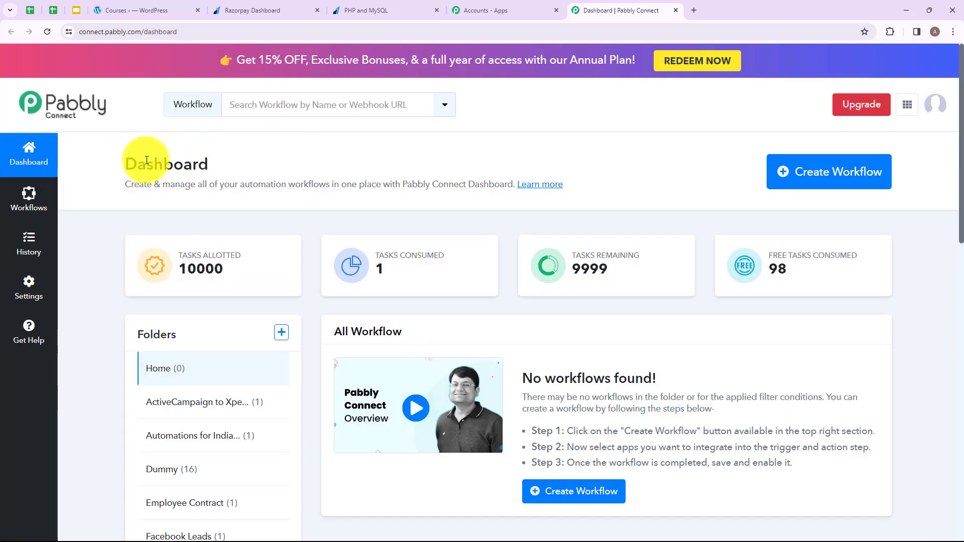
double_click(147, 160)
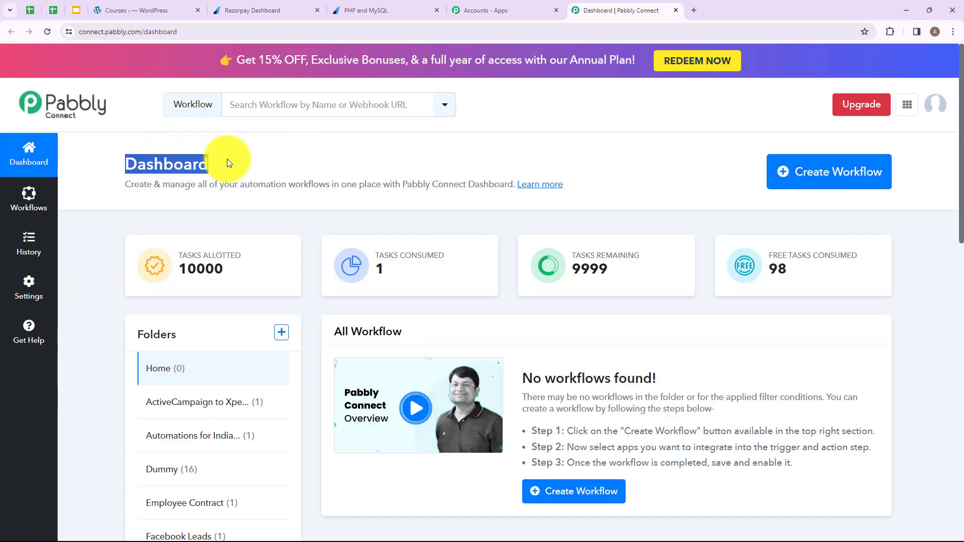
click(236, 156)
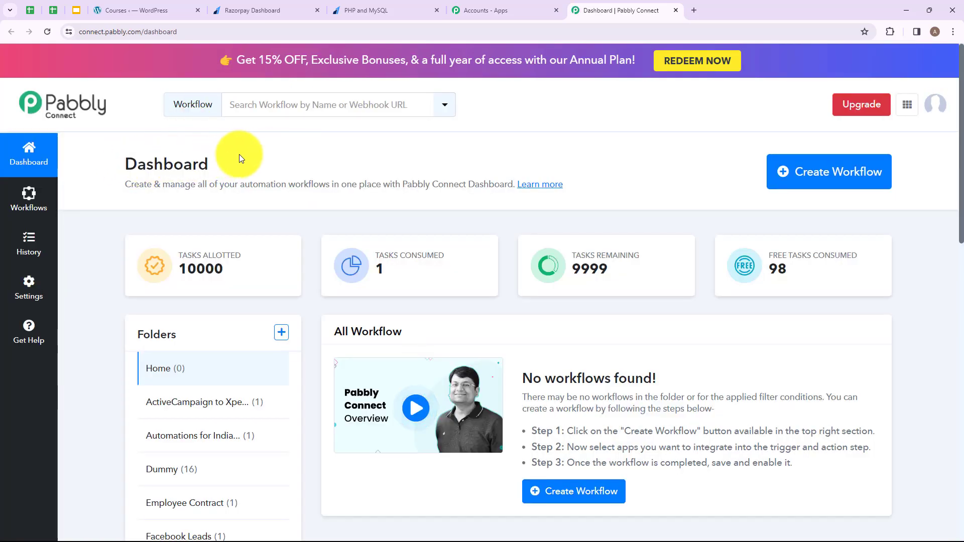
Create a new folder named 'Razorpay to LearnDash'
click(281, 334)
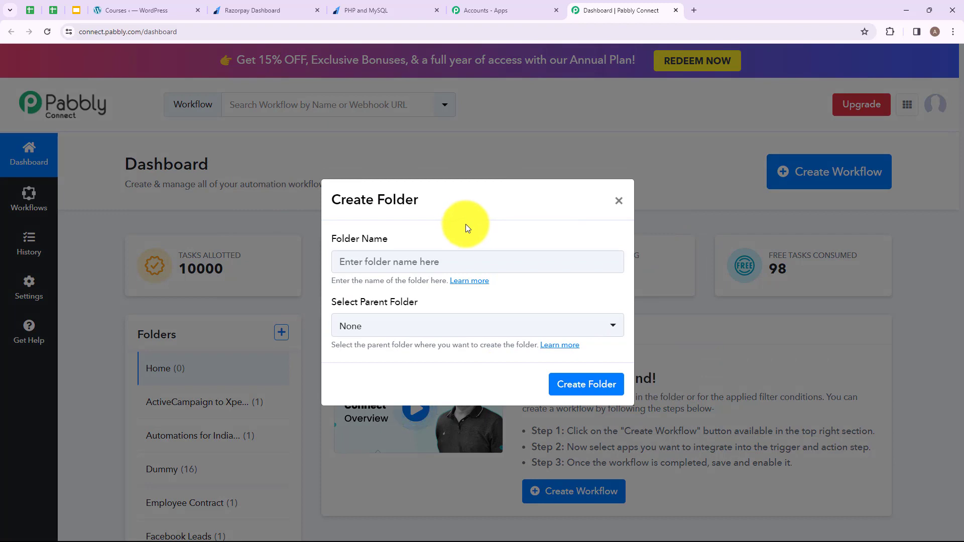
click(438, 266)
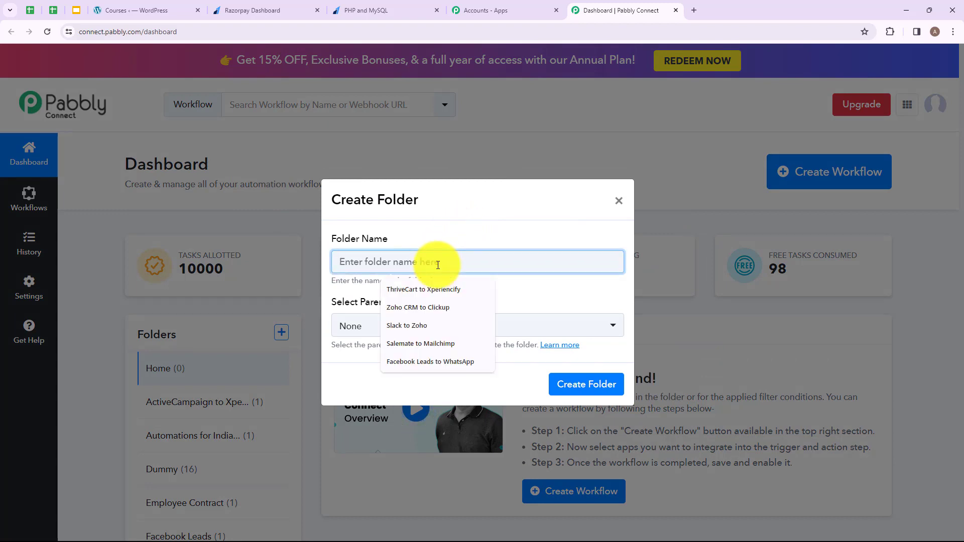
text(Razorpay to LearnDash)
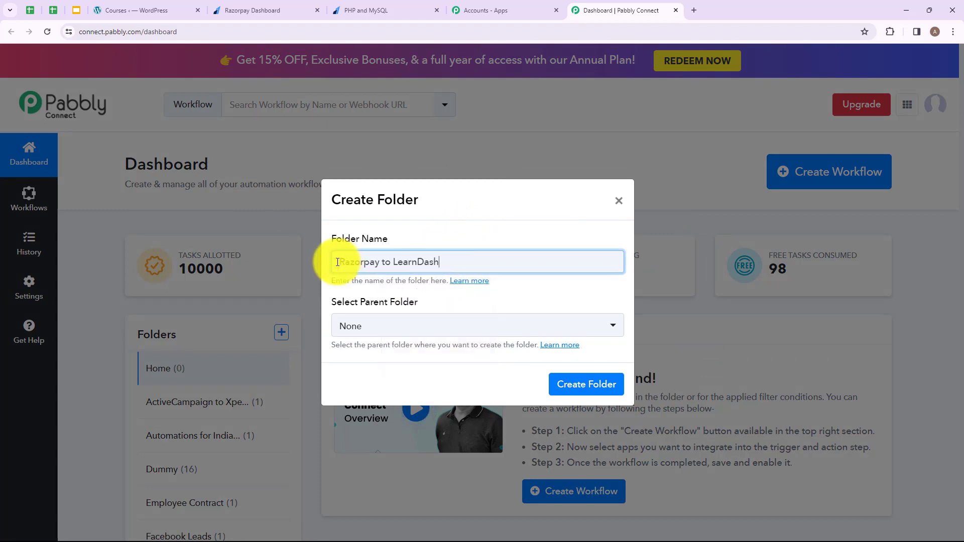
drag(343, 262, 457, 270)
click(505, 357)
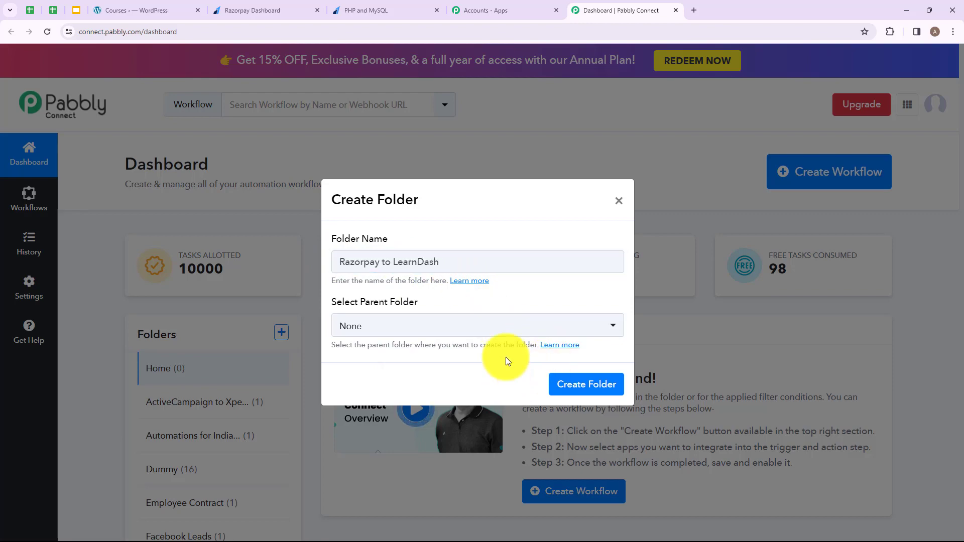
click(574, 391)
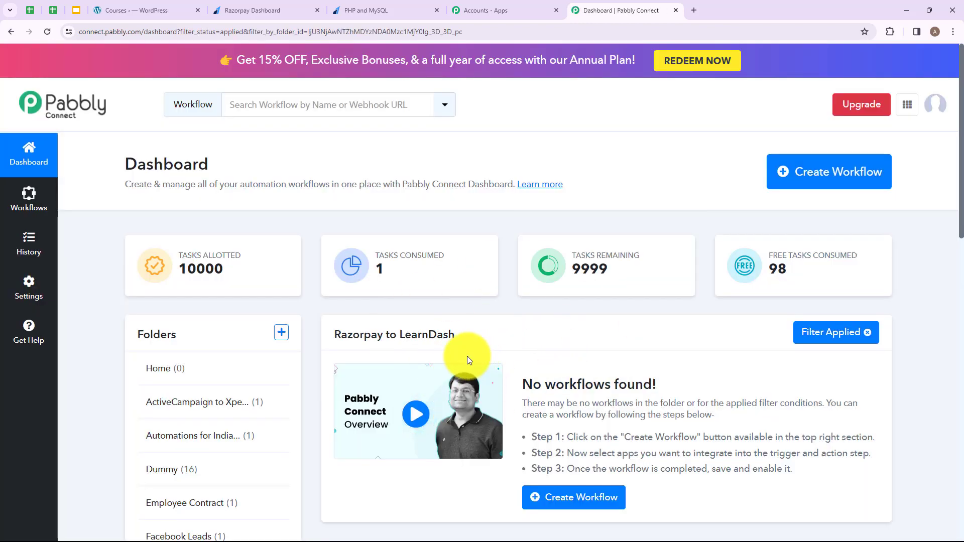
Start a new workflow named 'Enroll Student in LearnDash on Razorpay Payment'
click(847, 183)
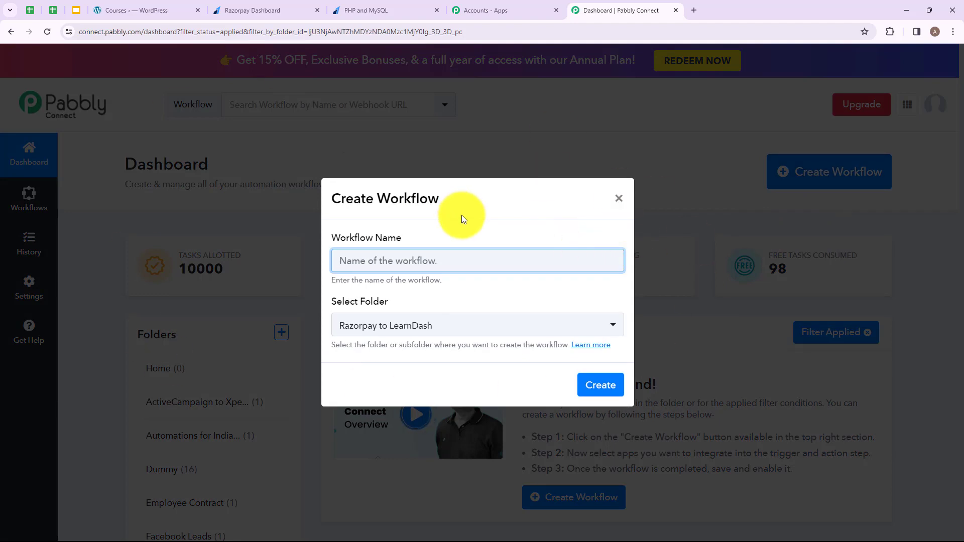
text(Enroll Student in LearnDash on Razorpay Payment)
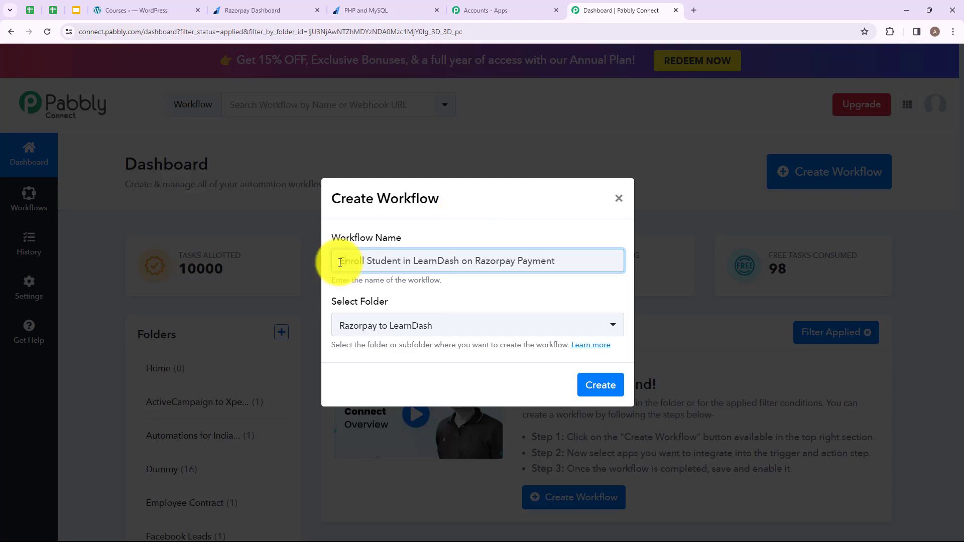
drag(340, 261, 566, 266)
click(566, 266)
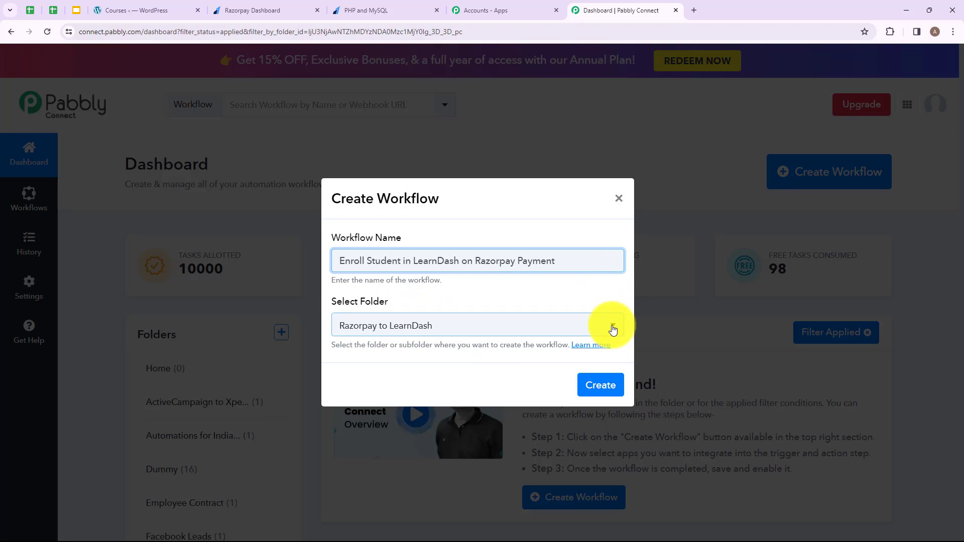
Keep 'Razorpay to LearnDash' as the folder and create the workflow
click(573, 329)
scroll(402, 172, down, 3)
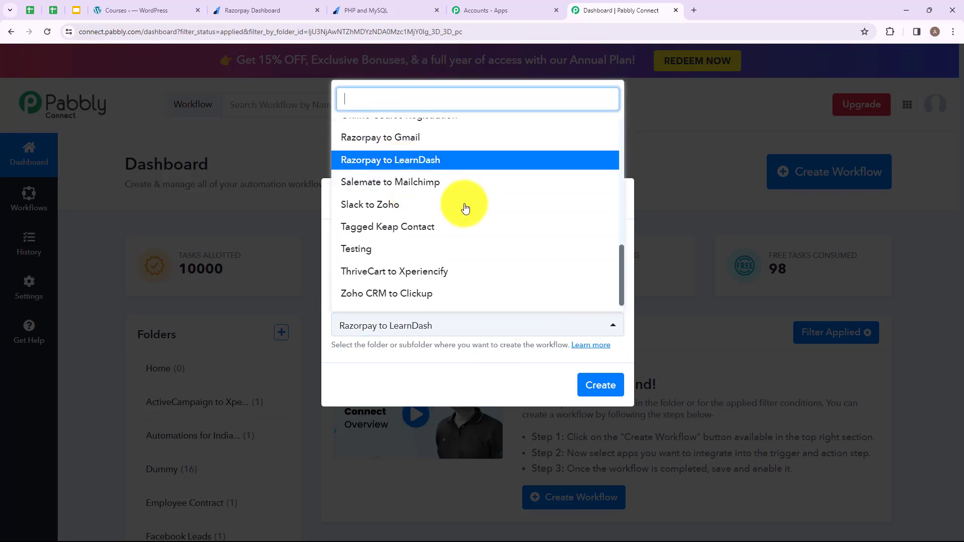
scroll(463, 205, up, 5)
scroll(473, 213, up, 5)
click(448, 328)
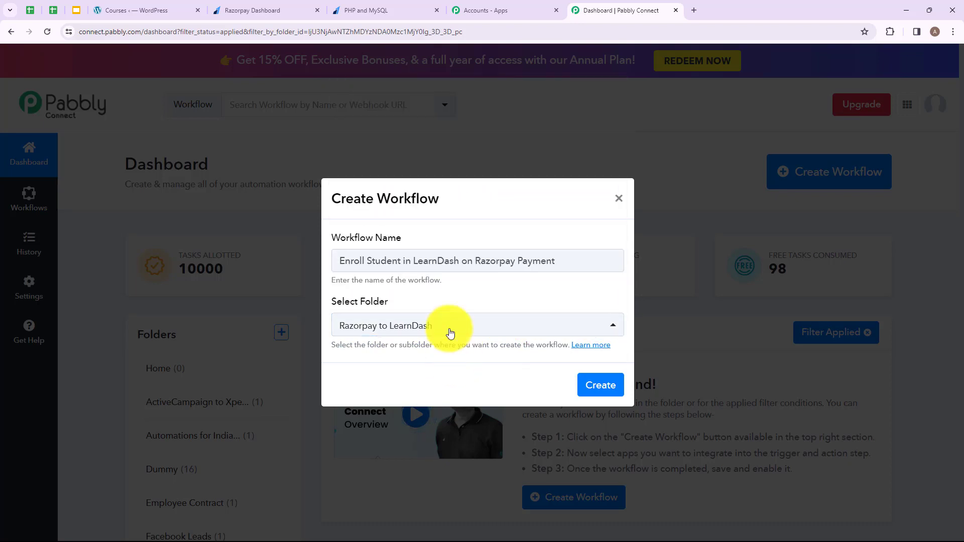
click(602, 385)
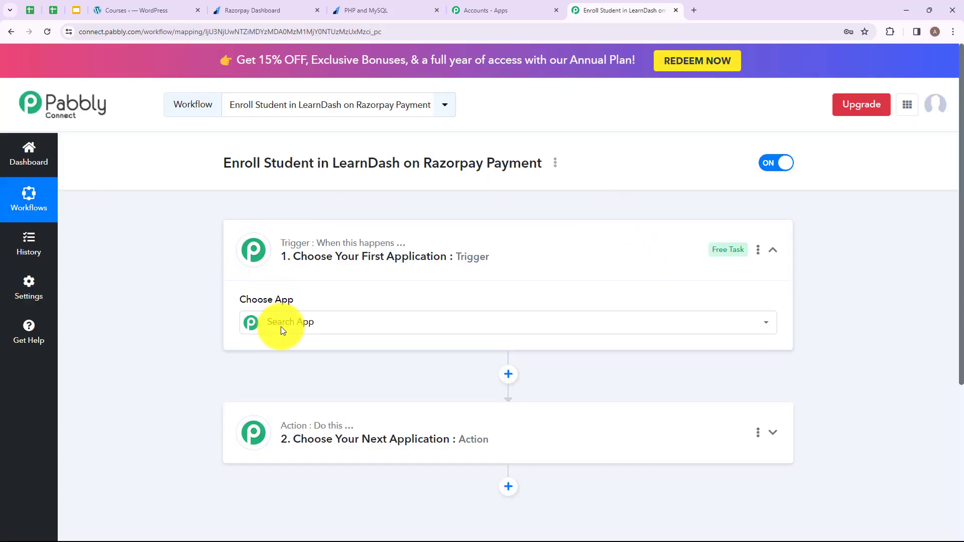
click(282, 324)
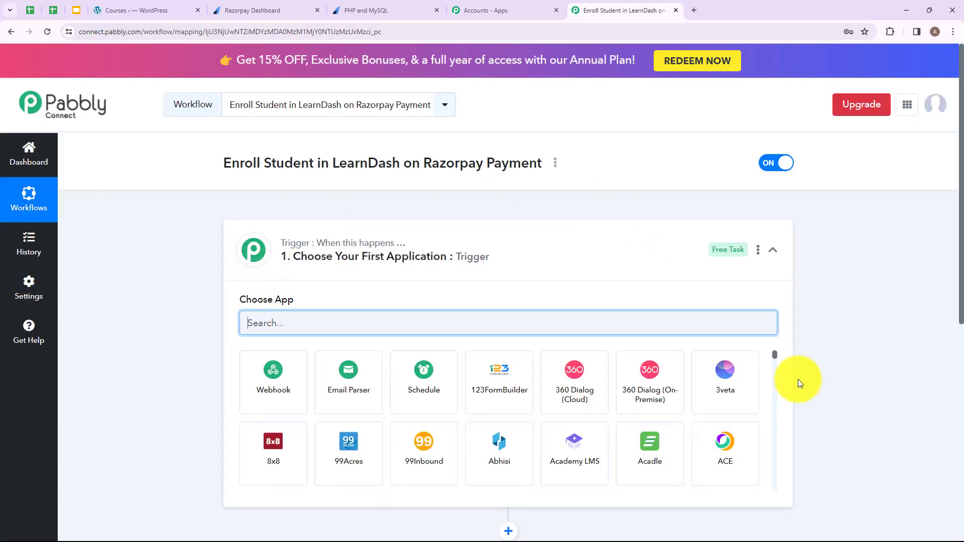
Search for and choose Razorpay as the trigger app
click(601, 241)
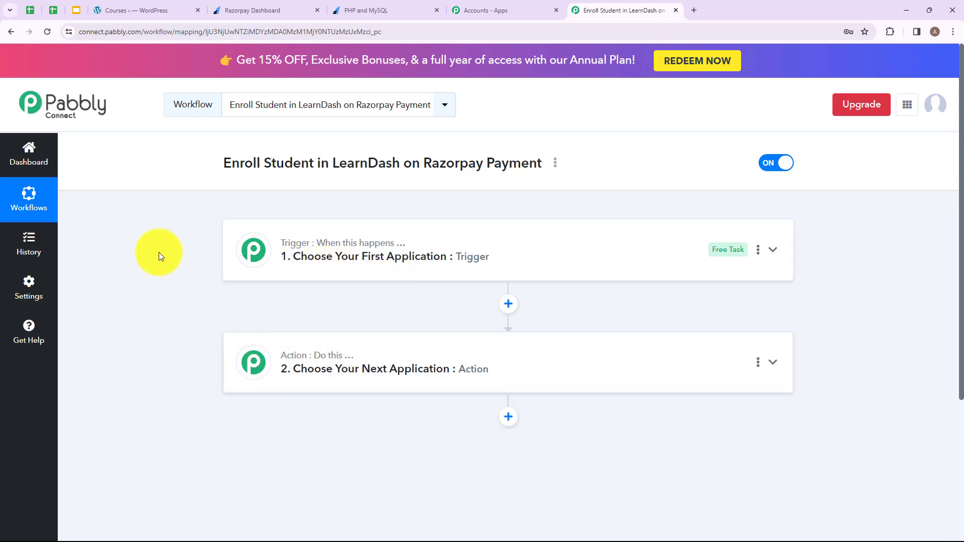
click(317, 259)
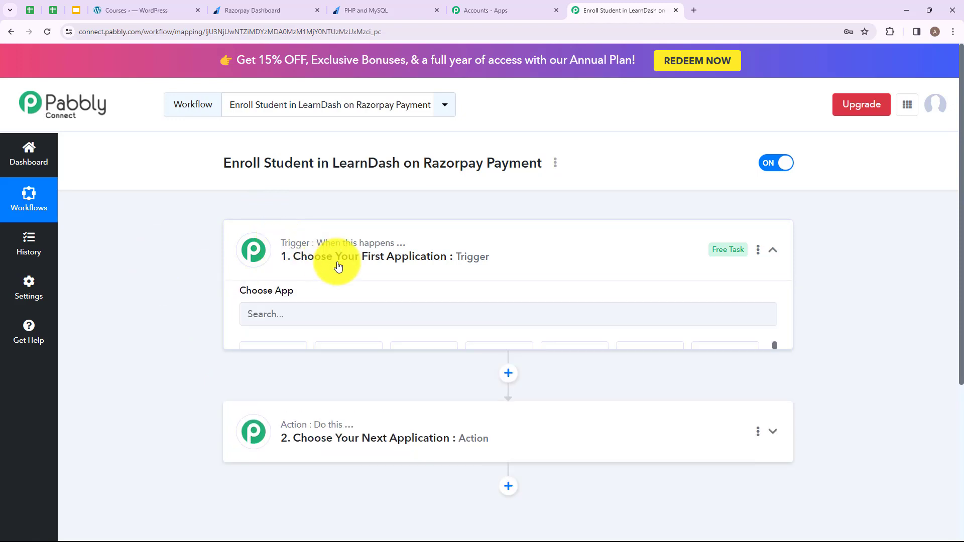
click(364, 321)
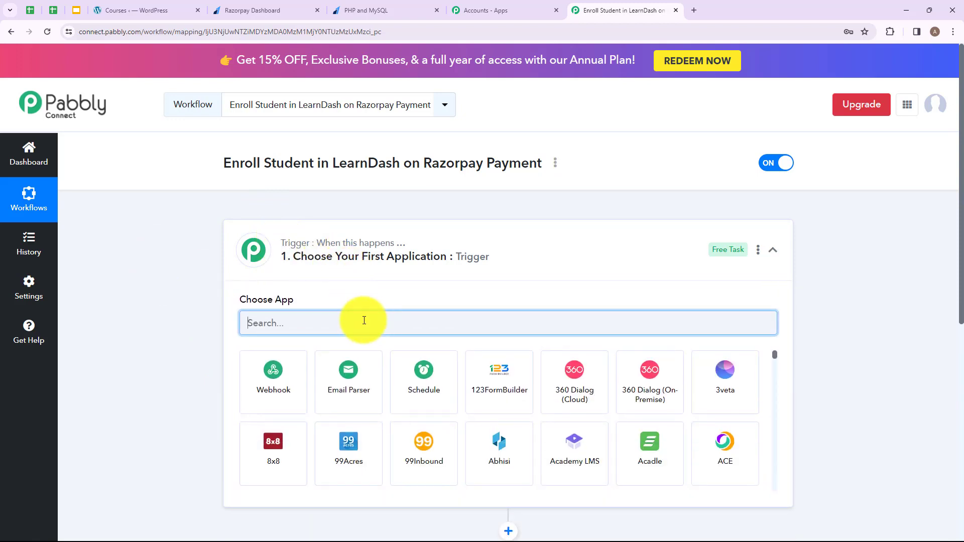
text(Raz)
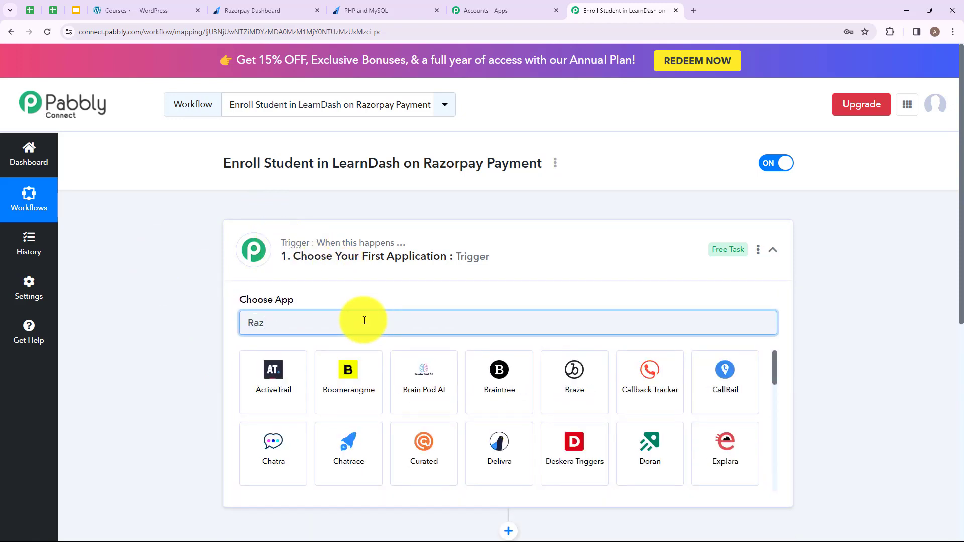
text(o)
click(288, 398)
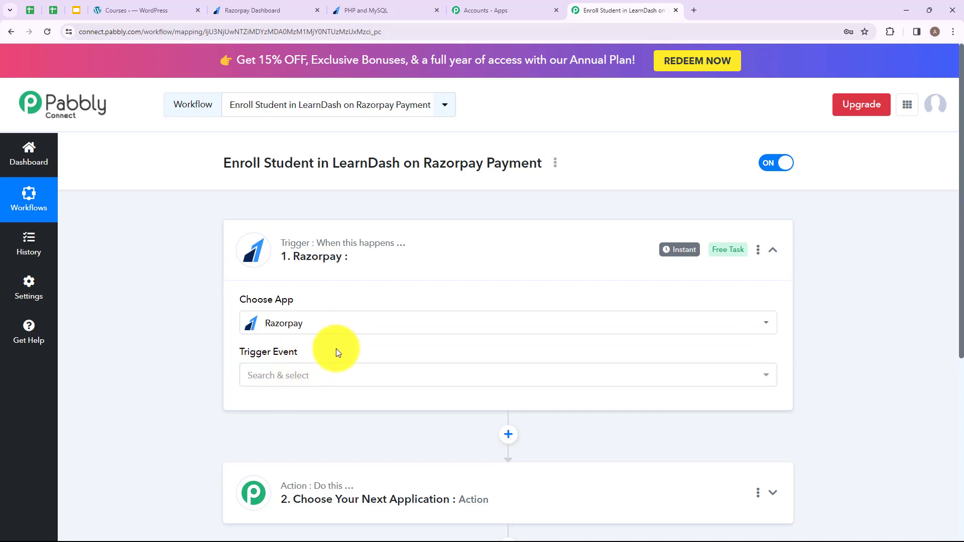
Set the Razorpay trigger event to Payment Captured
click(300, 377)
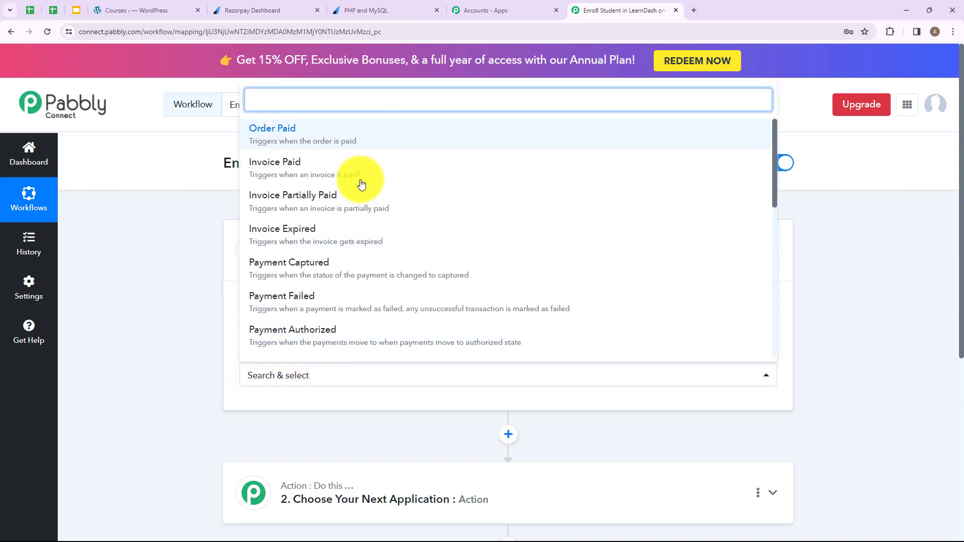
scroll(352, 226, down, 5)
scroll(392, 263, up, 5)
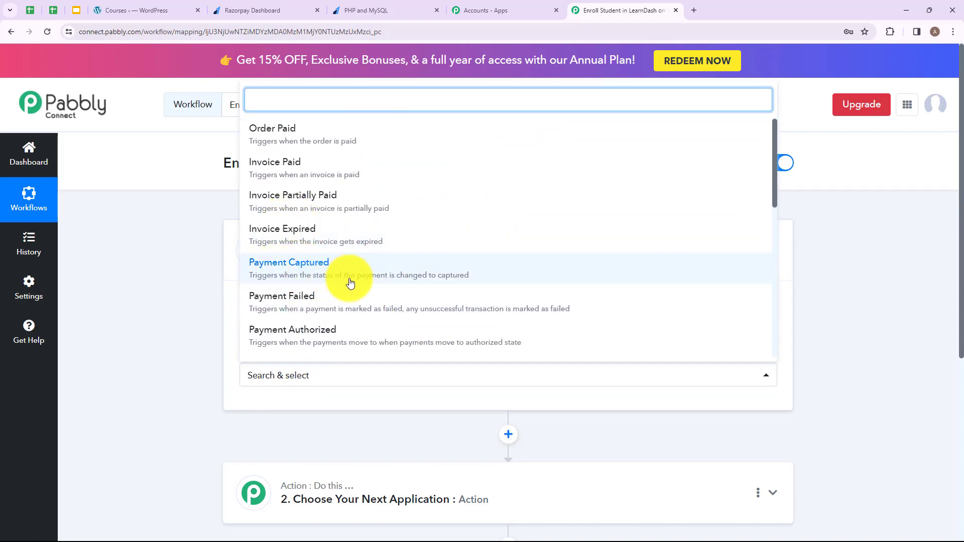
click(329, 273)
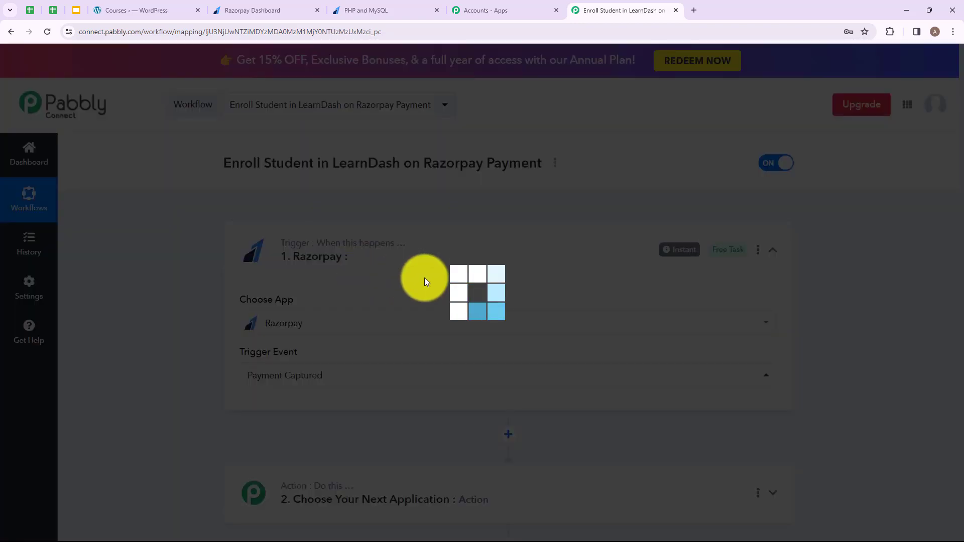
Copy the Razorpay trigger's webhook URL from the workflow
scroll(421, 336, down, 1)
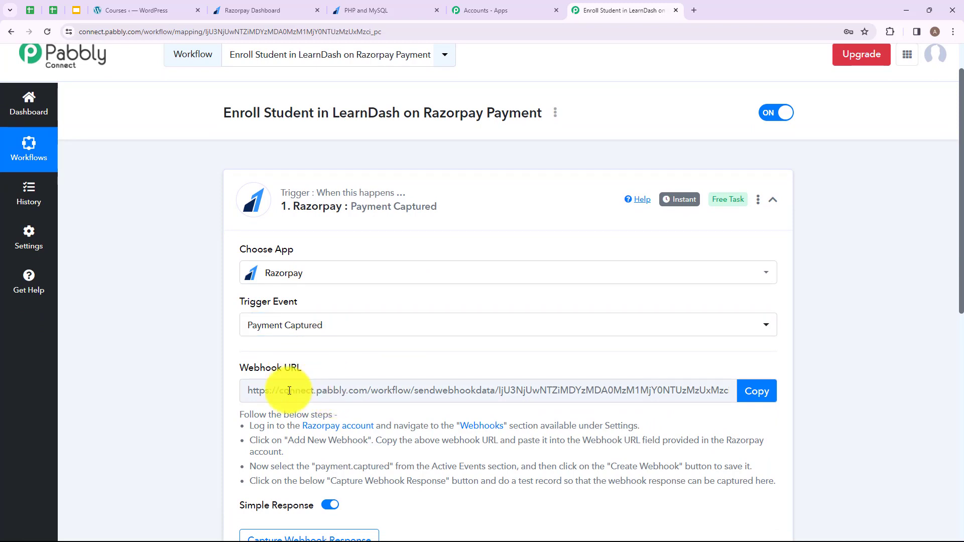
scroll(289, 391, down, 2)
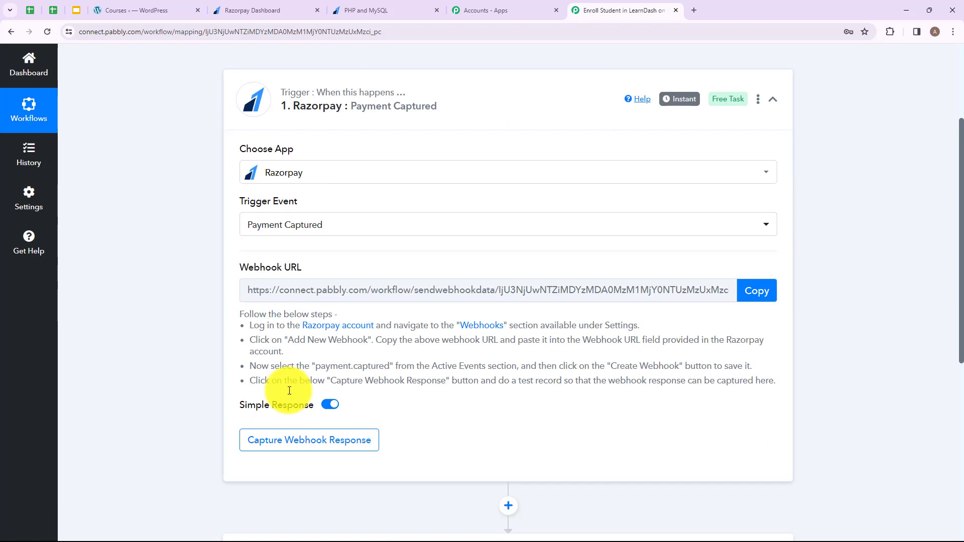
drag(253, 326, 443, 384)
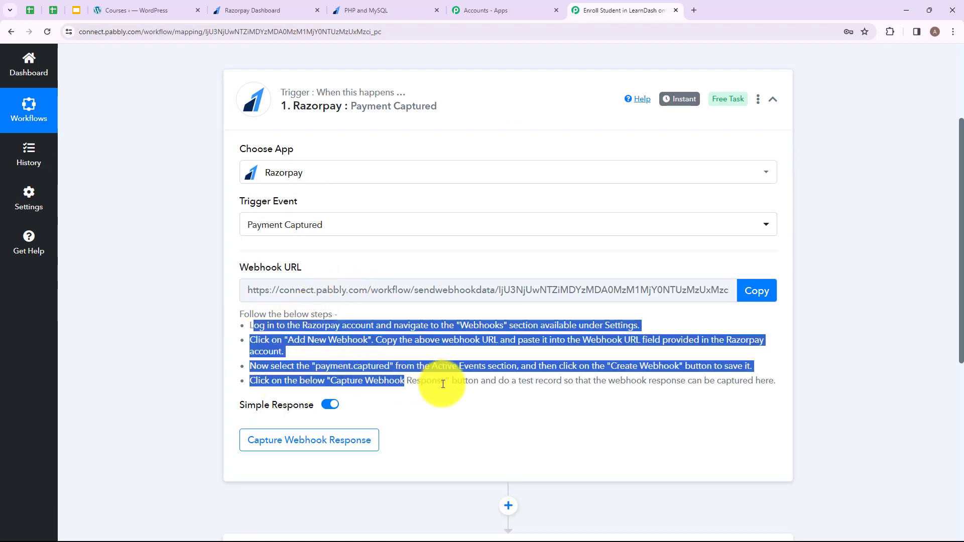
click(443, 384)
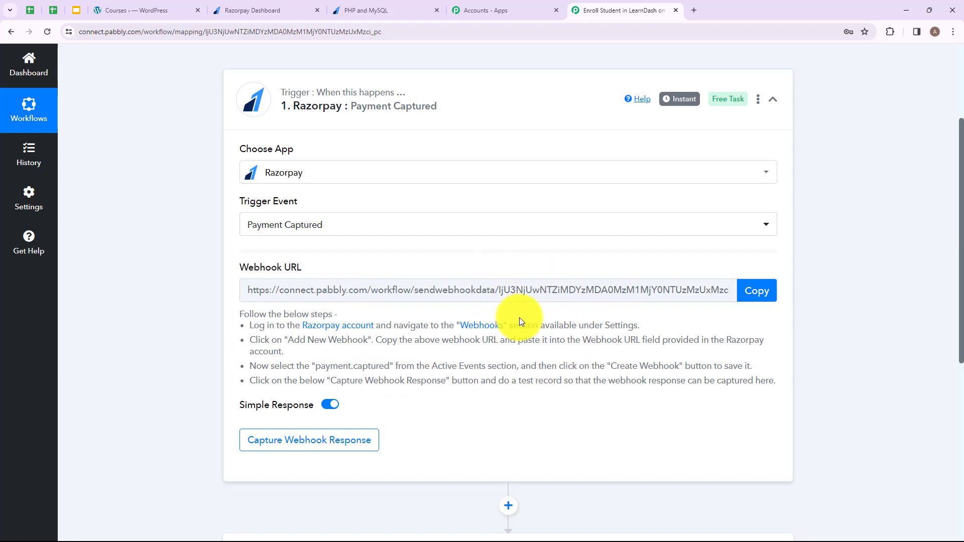
click(761, 292)
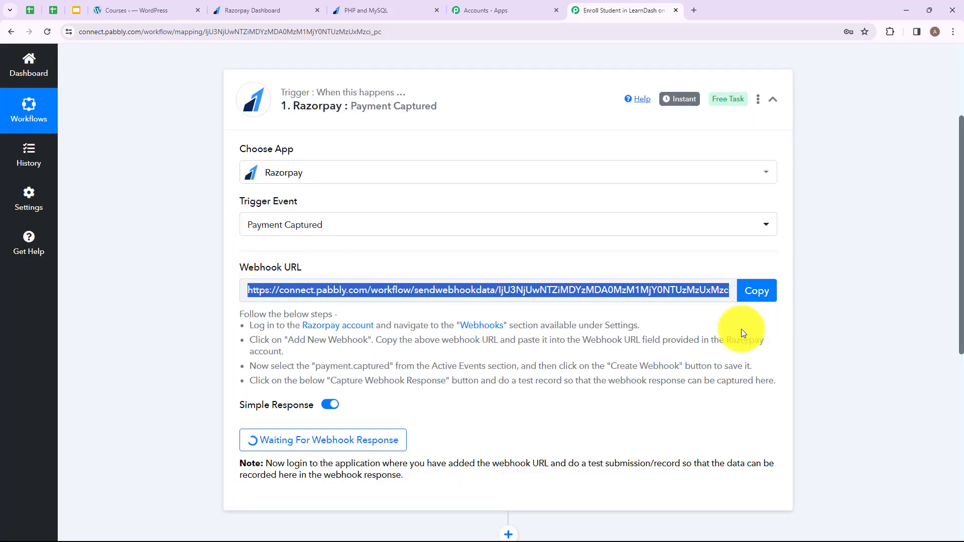
click(251, 10)
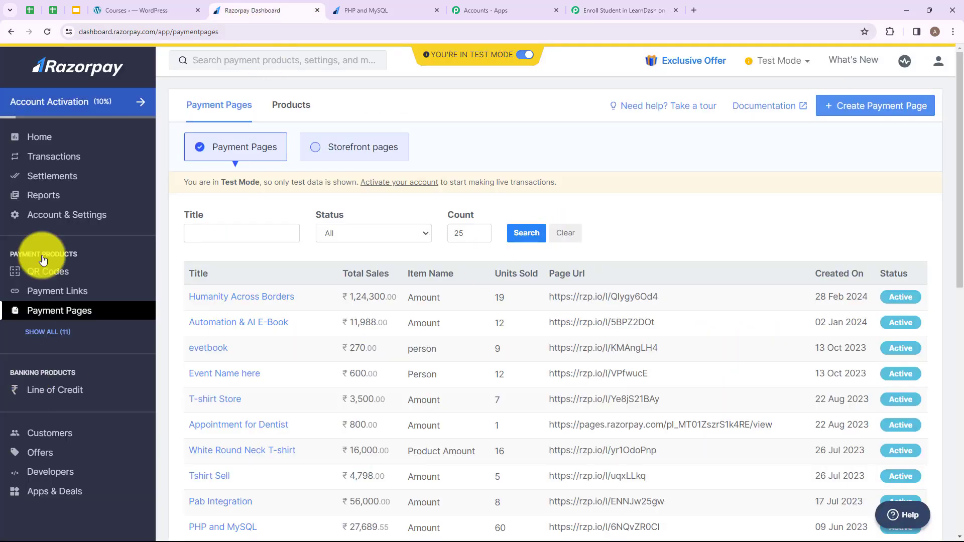
Add a Razorpay webhook with the pasted Pabbly URL, subscribed to payment.captured
click(31, 216)
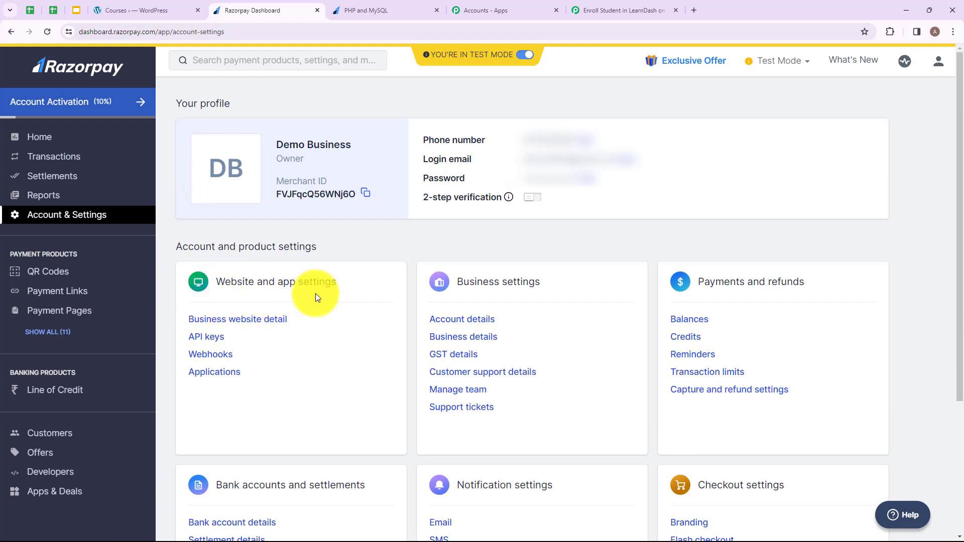
click(208, 357)
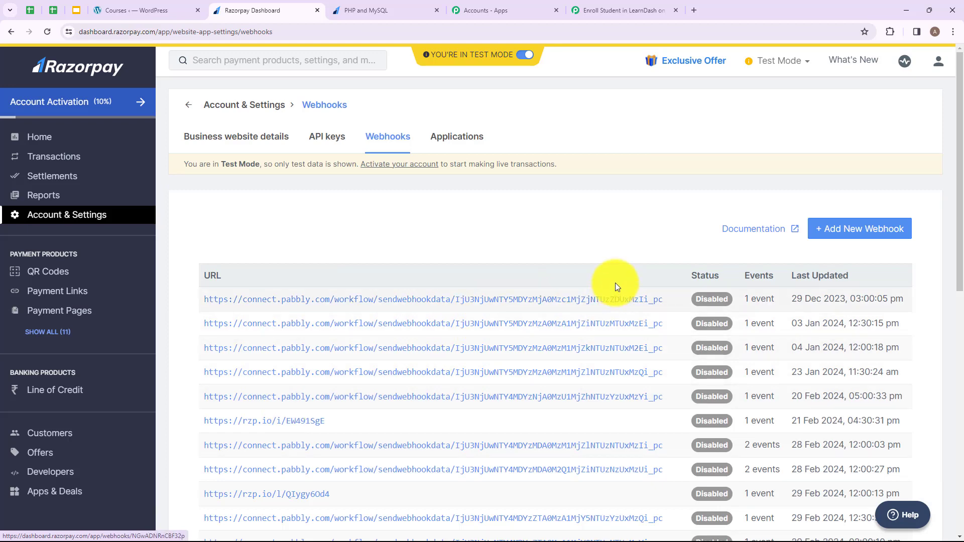
click(854, 228)
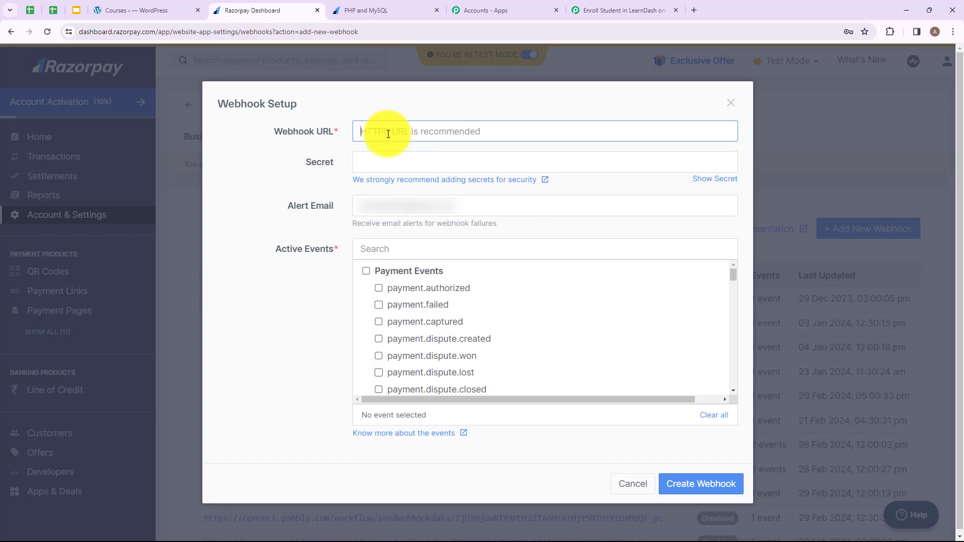
key(ctrl+v)
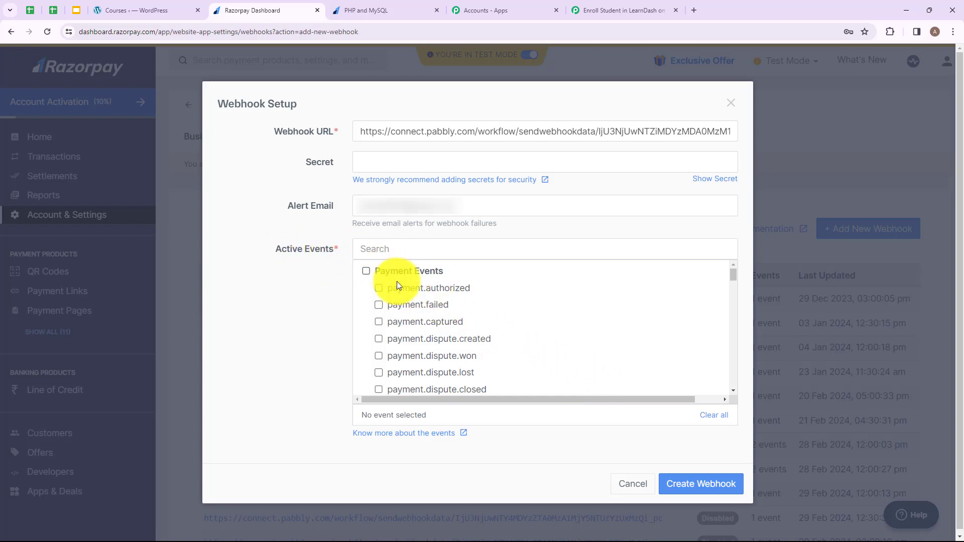
click(380, 322)
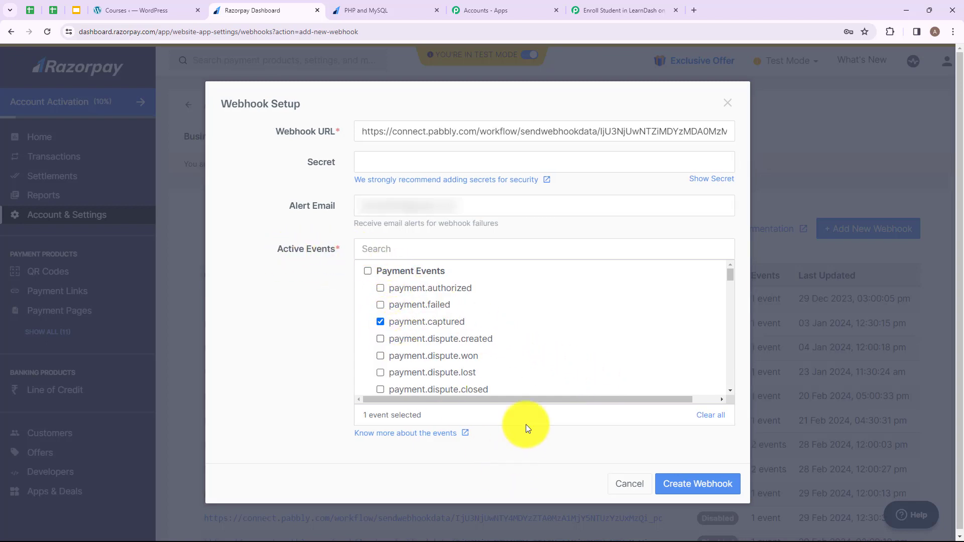
click(683, 484)
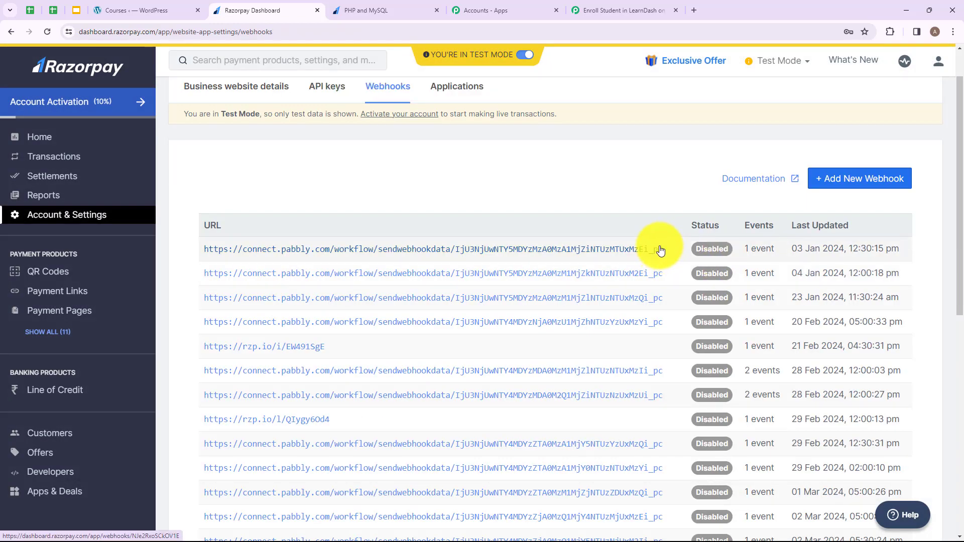
Return to the Pabbly workflow and confirm it is waiting for the webhook response
click(611, 10)
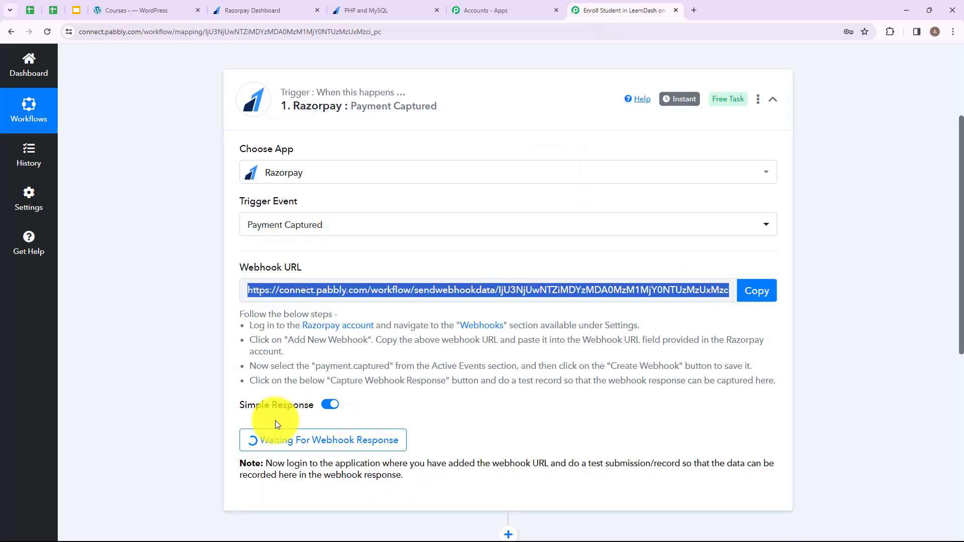
scroll(275, 424, down, 1)
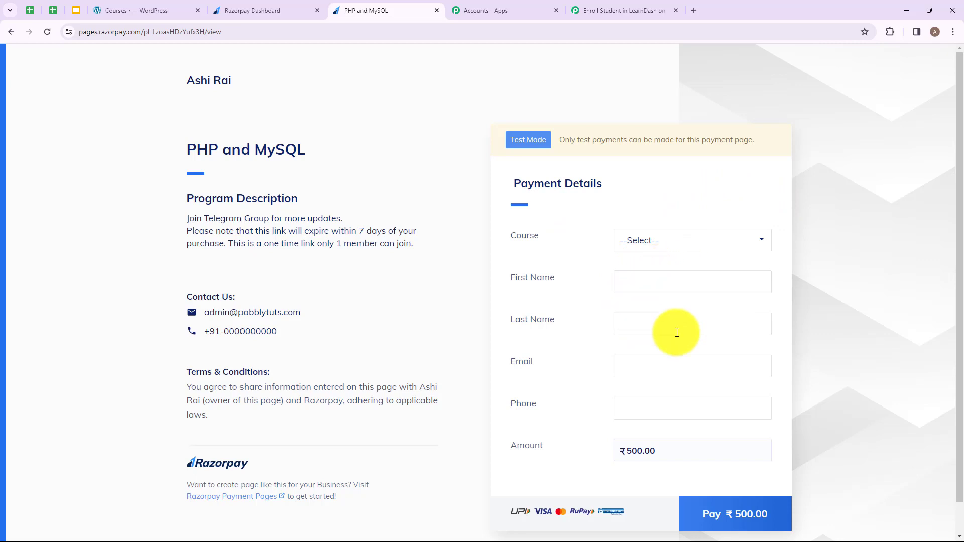
Select the PHP and MySQL course and start the ₹500 payment
click(762, 245)
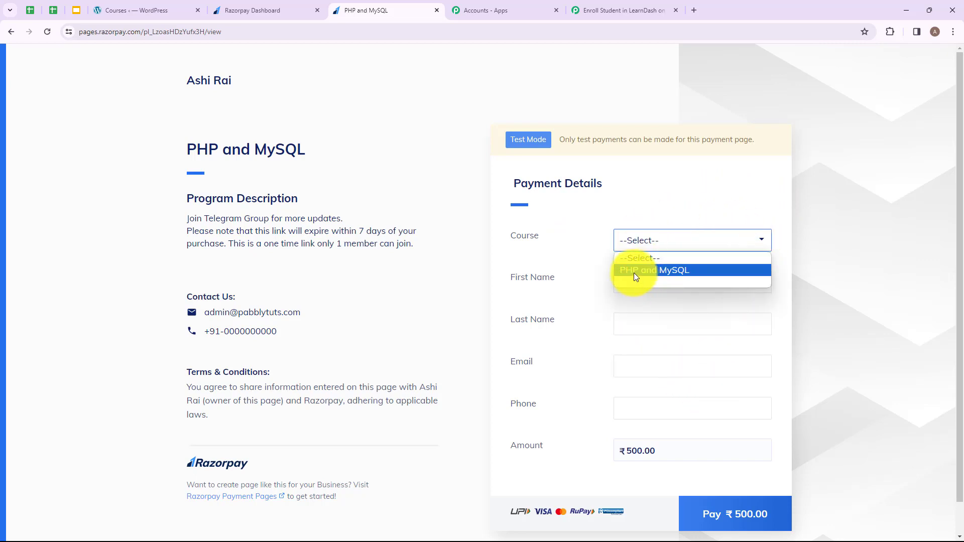
click(634, 271)
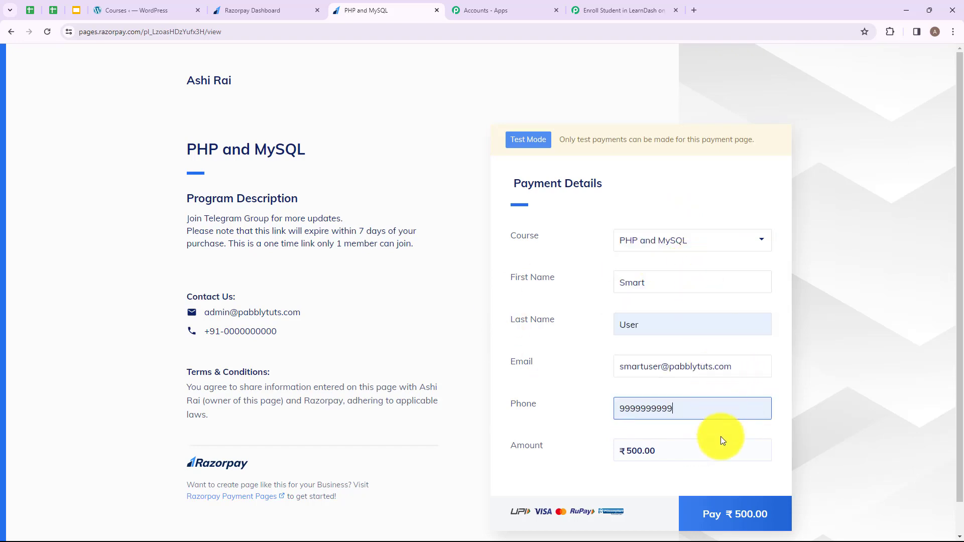
click(729, 511)
click(693, 294)
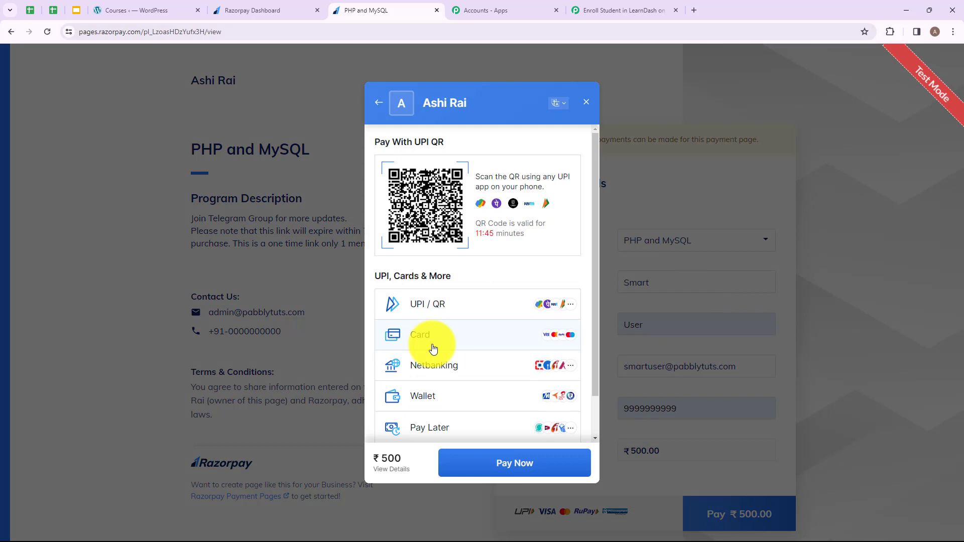
Pay with the test card and submit the OTP to confirm
click(422, 335)
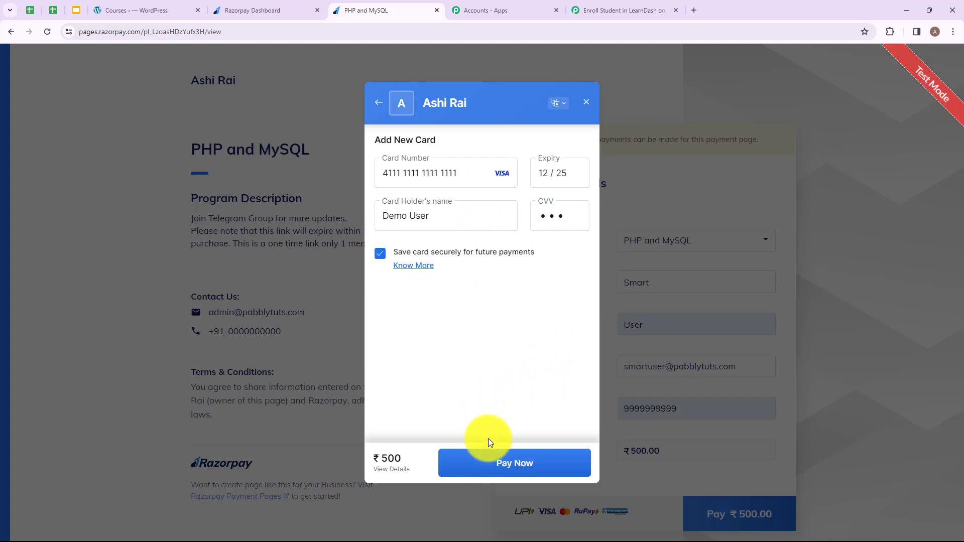
click(503, 461)
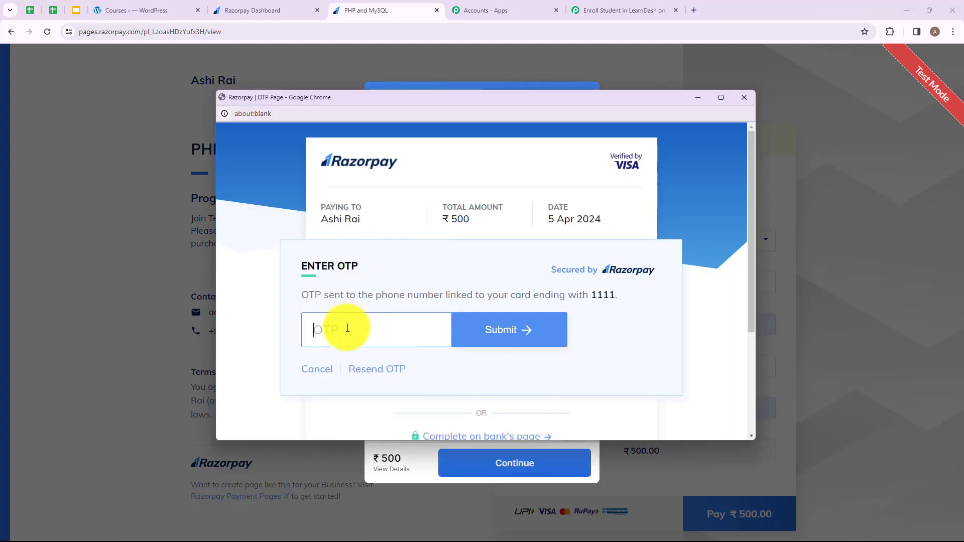
text(1111)
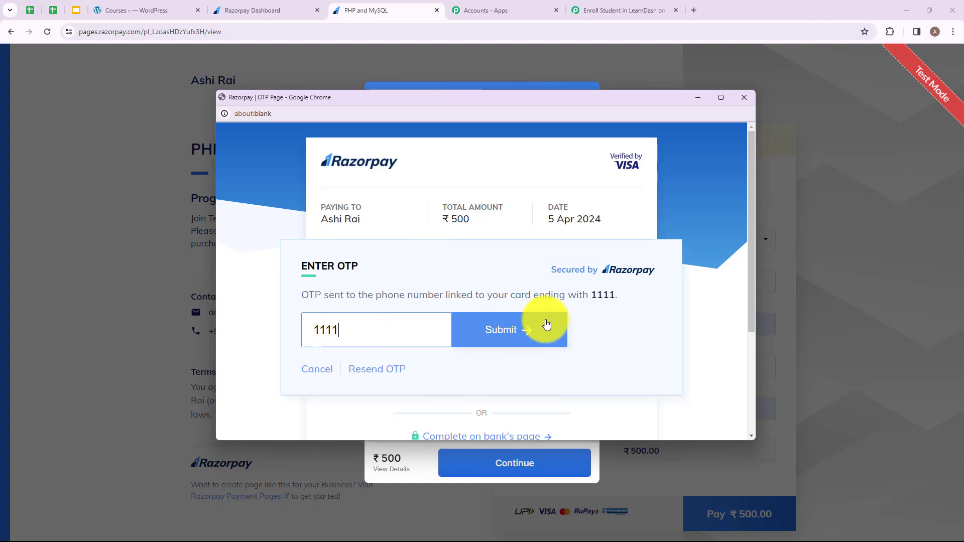
click(532, 328)
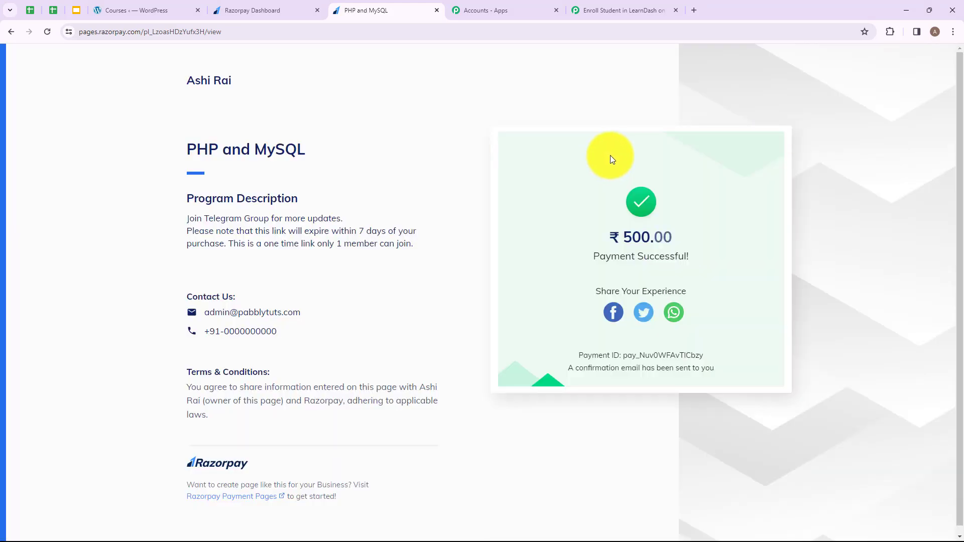
Review the captured response's status (captured), buyer name and phone fields
click(617, 6)
scroll(564, 277, down, 4)
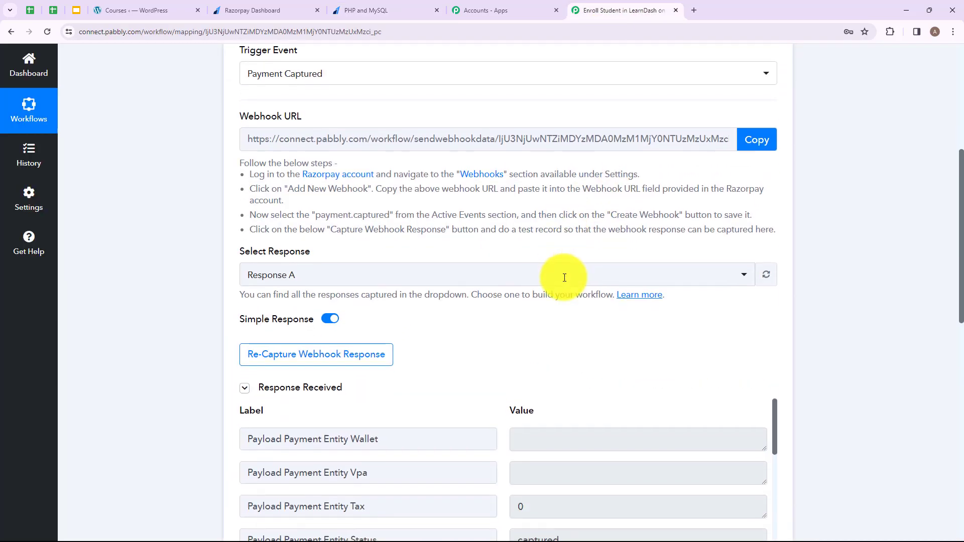
scroll(562, 281, down, 3)
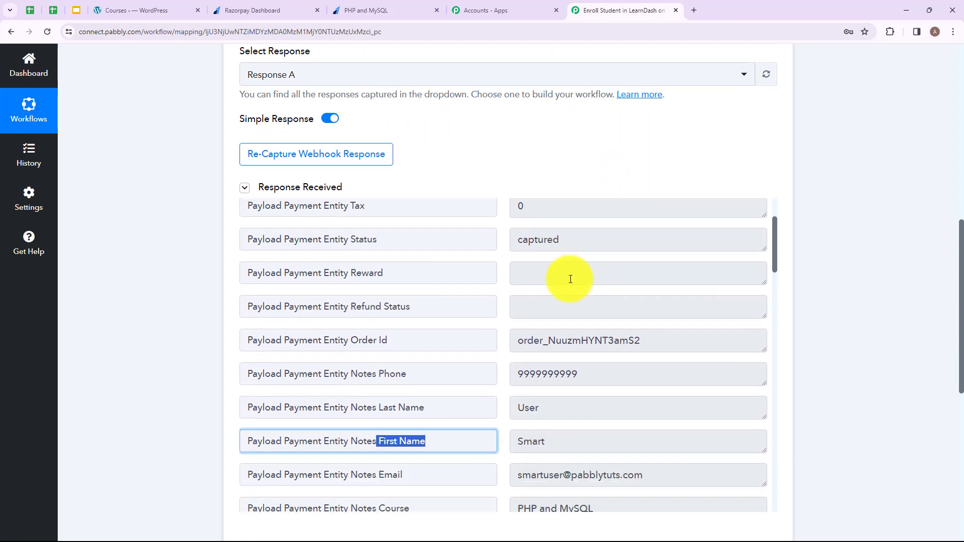
drag(290, 238, 430, 239)
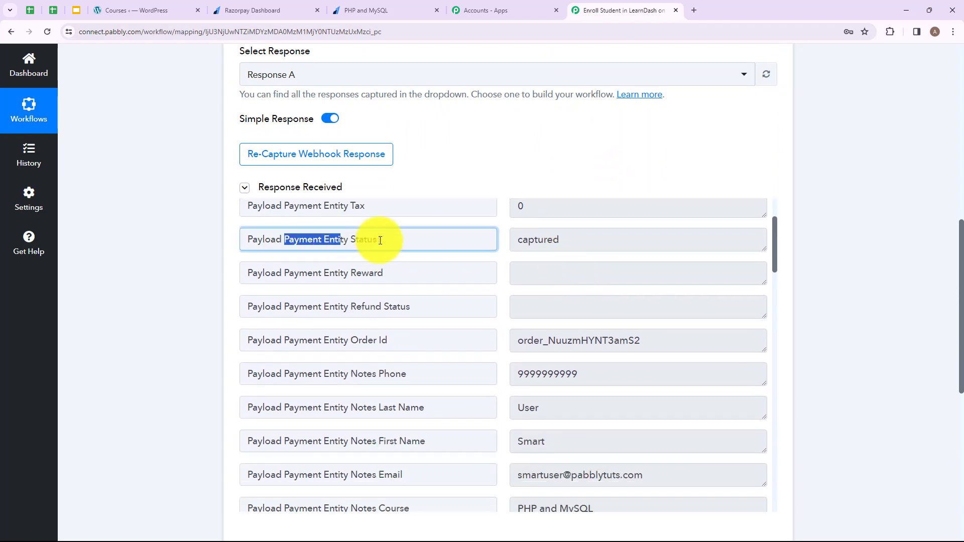
double_click(549, 243)
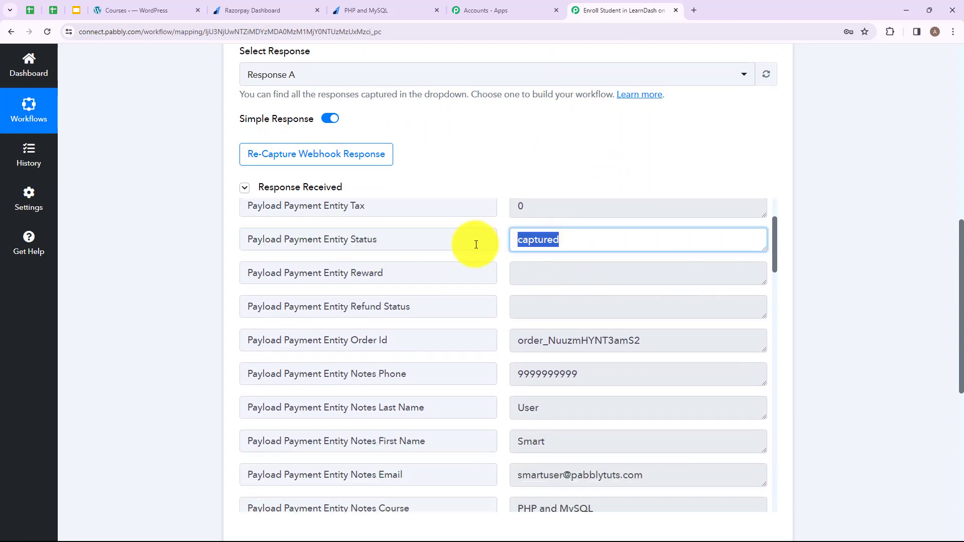
double_click(525, 442)
drag(383, 408, 578, 418)
double_click(578, 408)
click(586, 372)
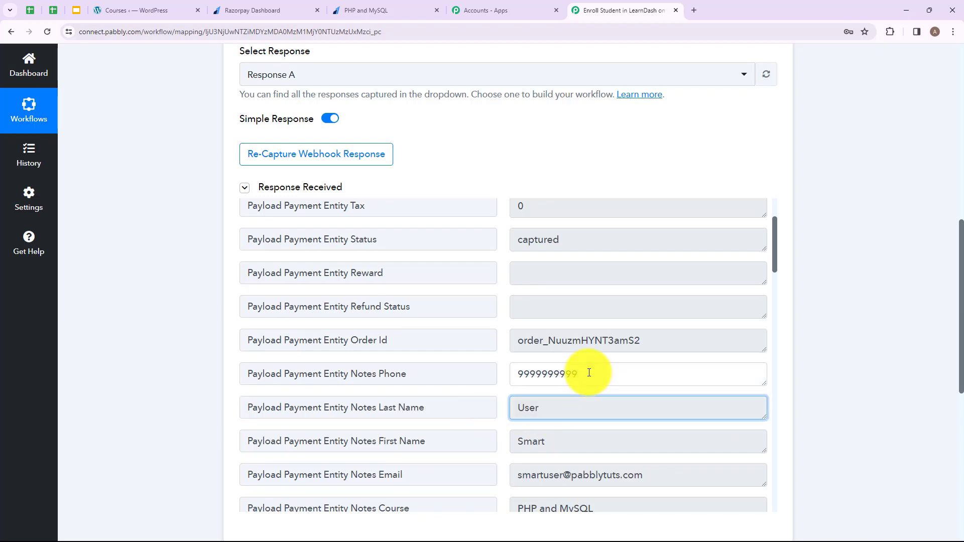
double_click(639, 373)
Check the buyer email and course (PHP and MySQL) fields, then expand the next action step
scroll(647, 361, down, 4)
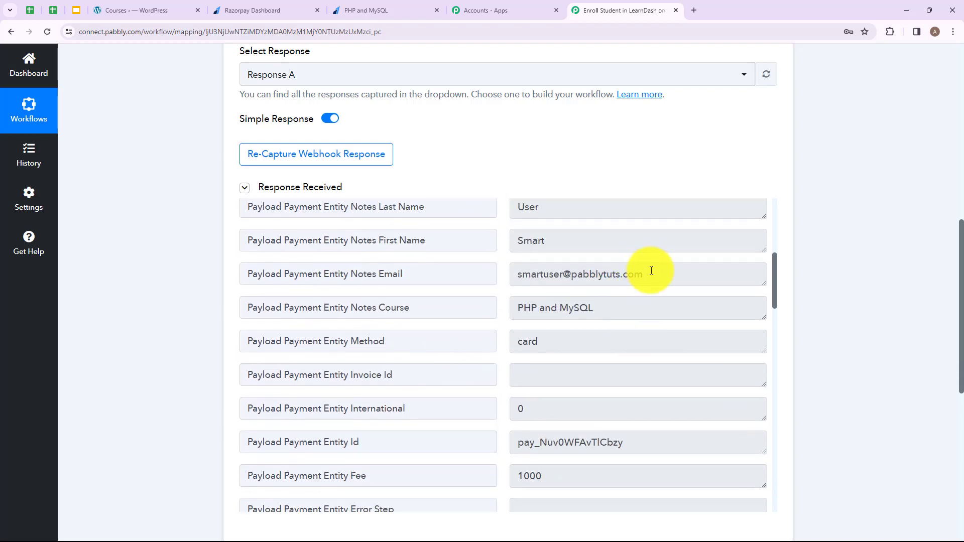
drag(652, 271, 491, 273)
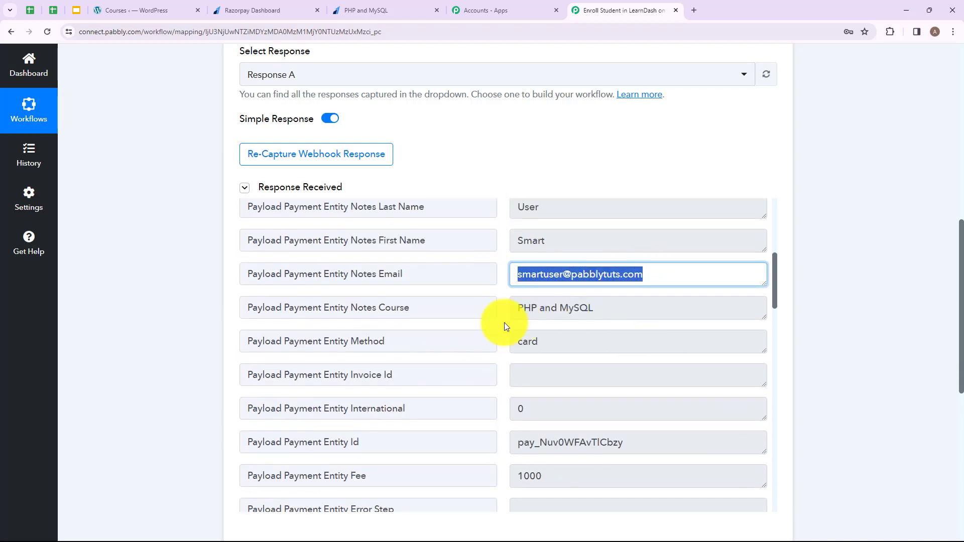
drag(285, 305, 487, 306)
drag(594, 303, 549, 334)
scroll(607, 299, down, 1)
scroll(606, 299, down, 1)
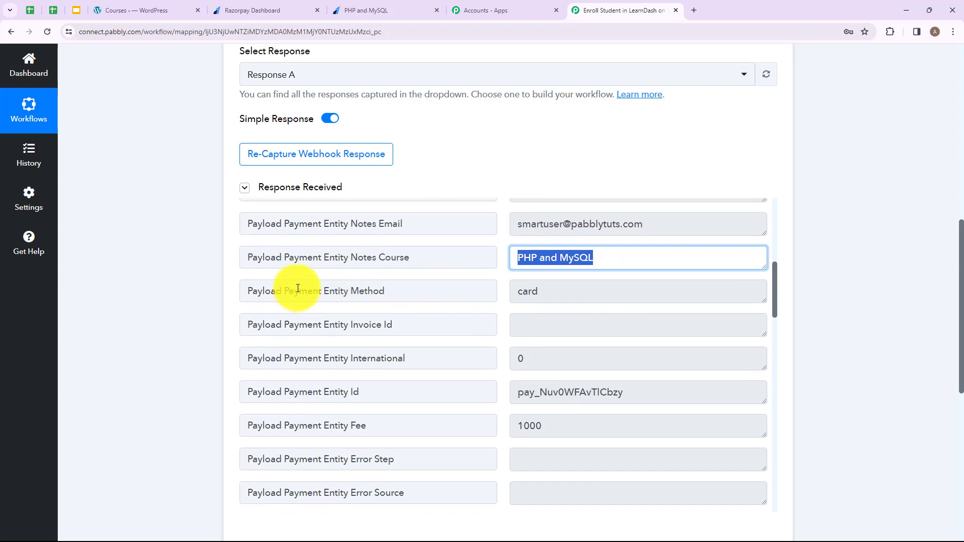
drag(290, 292, 490, 291)
drag(558, 290, 478, 295)
scroll(779, 174, down, 6)
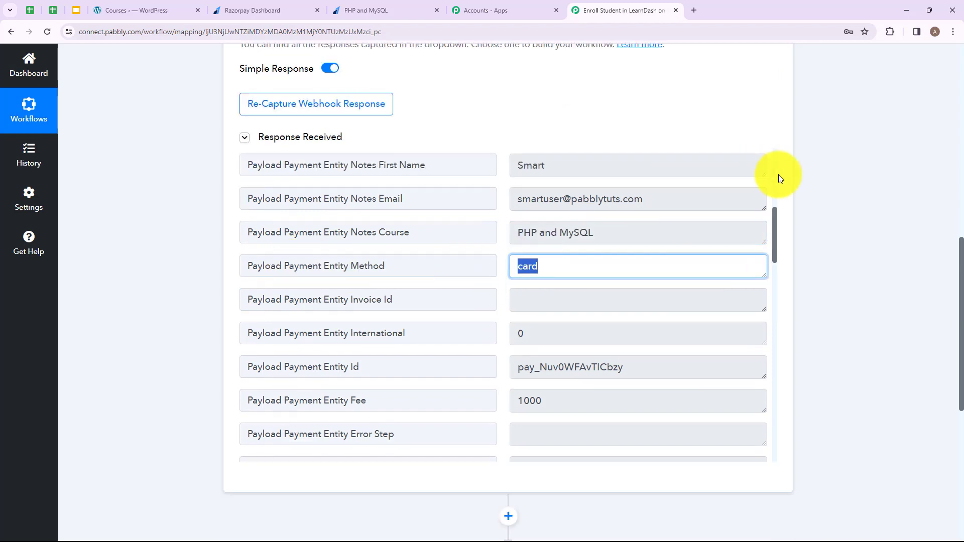
scroll(774, 185, down, 5)
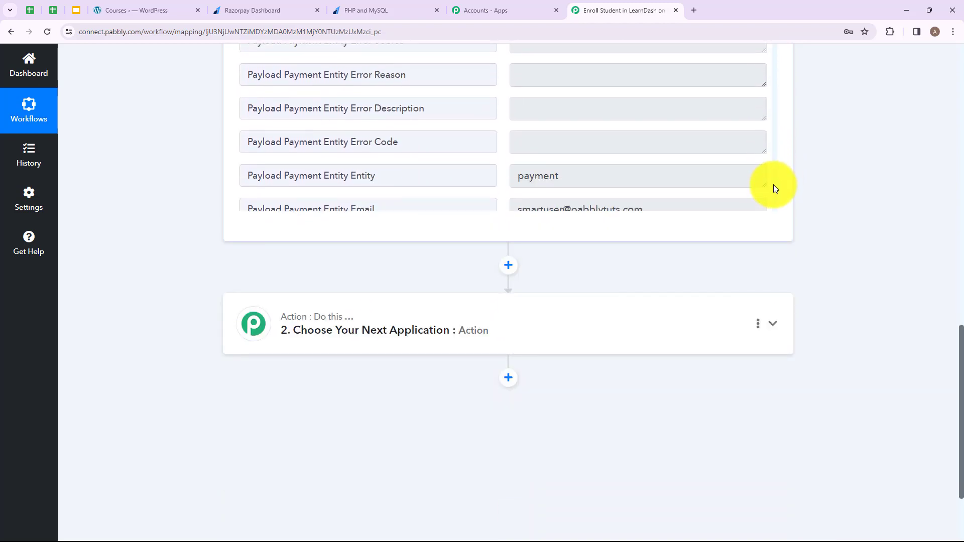
scroll(726, 238, down, 1)
scroll(728, 242, down, 2)
click(611, 210)
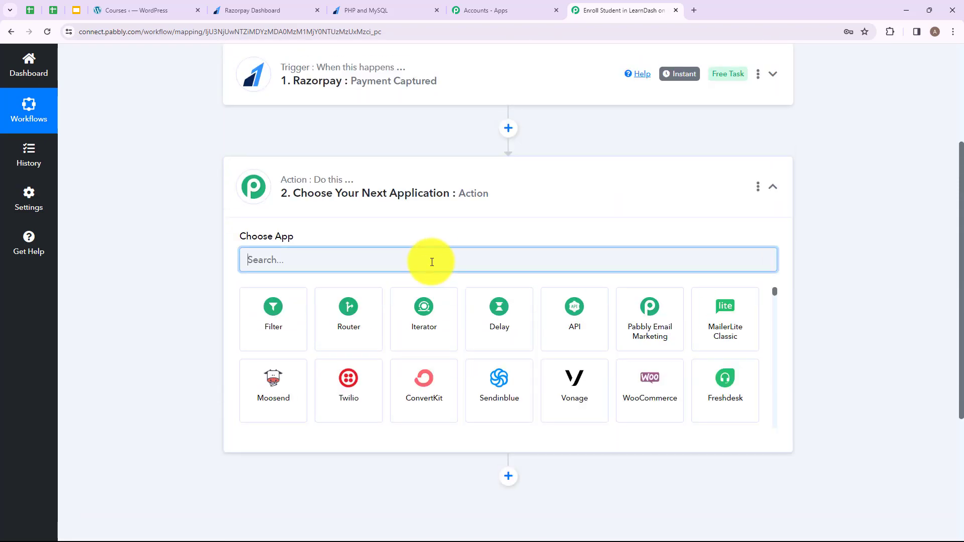
Make the action step Filter by Pabbly with the Filter Values event, and connect it
text(FILT)
click(275, 315)
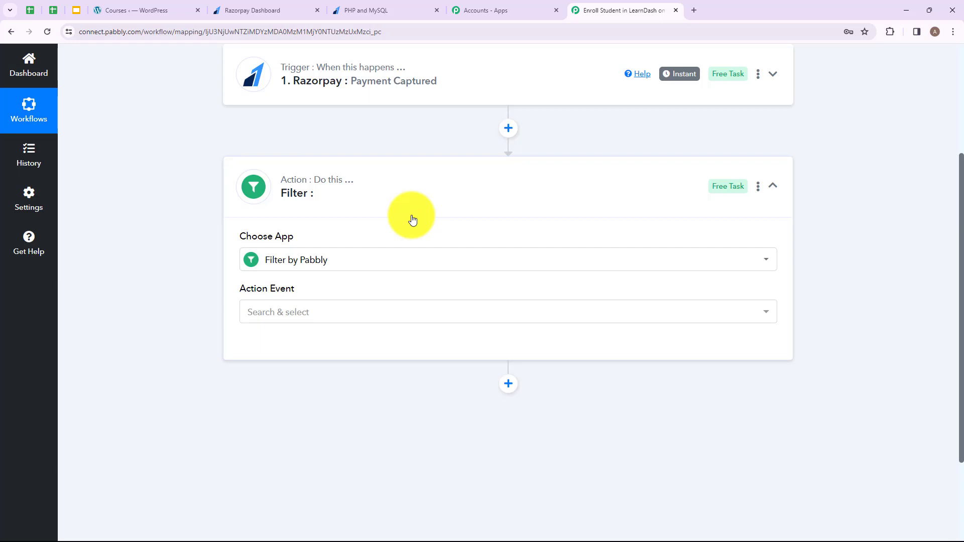
mouse_move(262, 301)
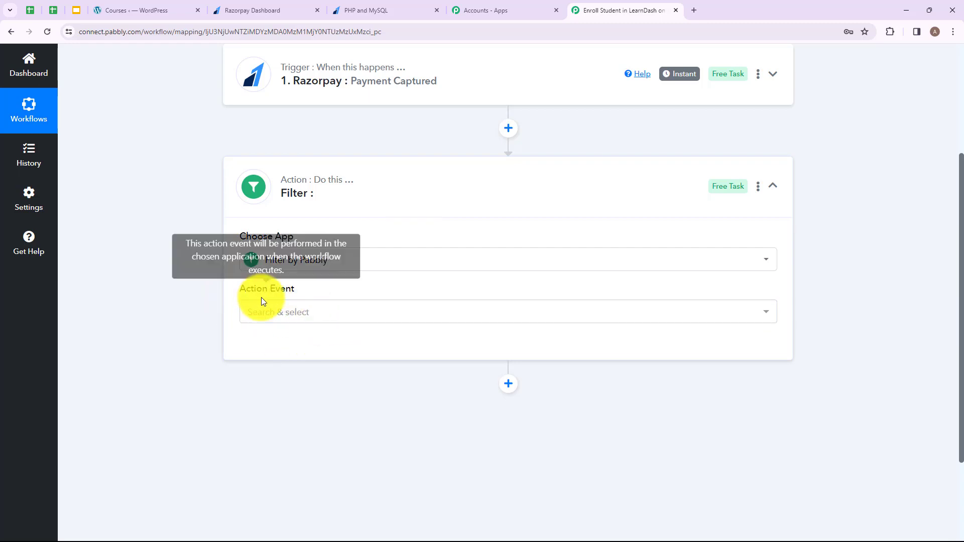
click(346, 316)
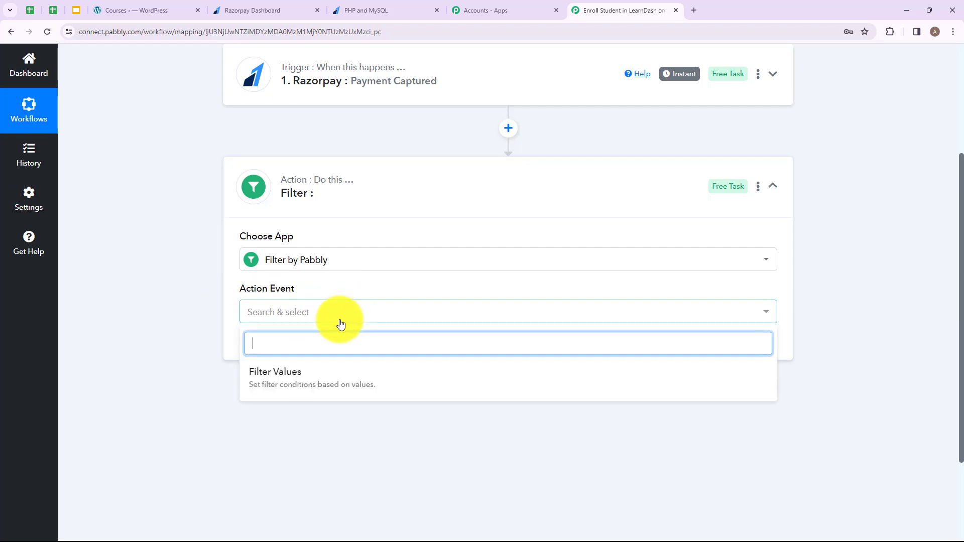
click(313, 377)
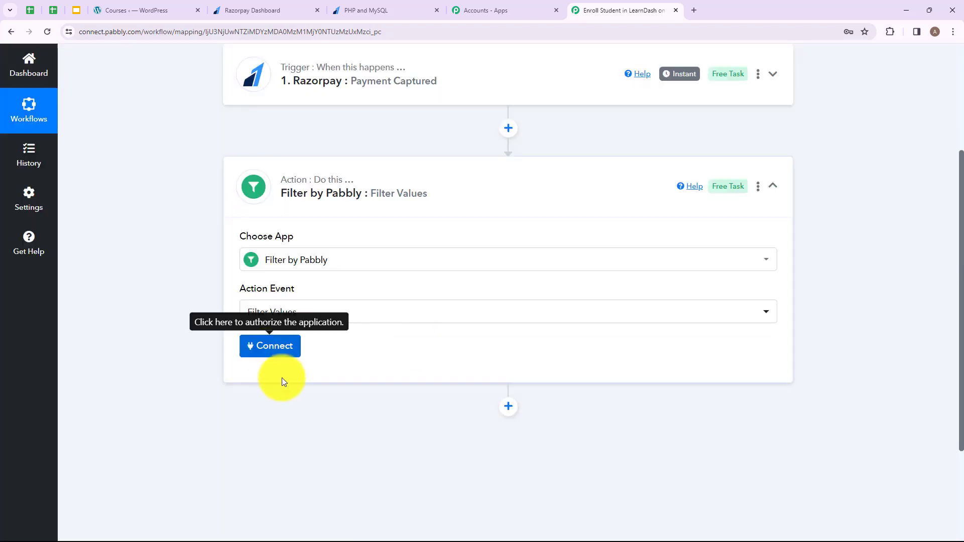
click(267, 352)
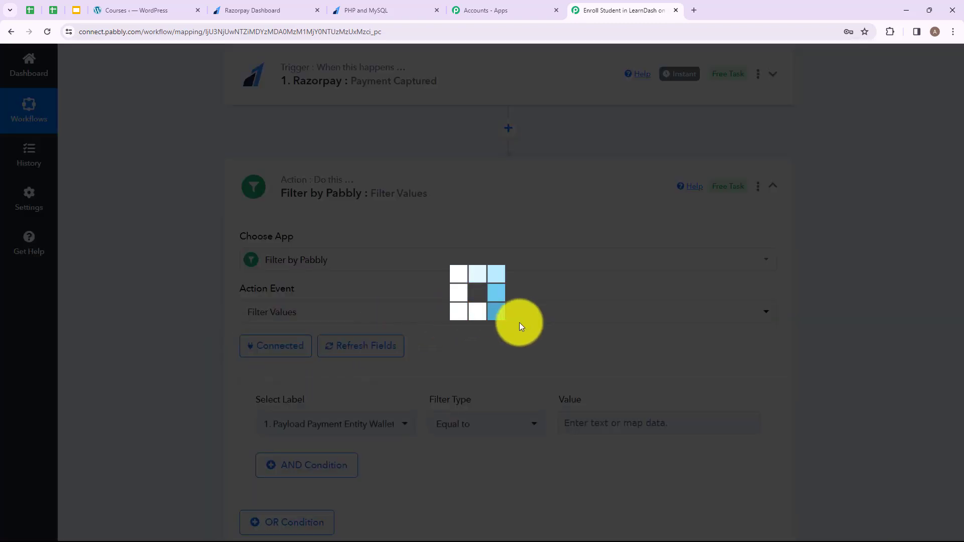
Set the filter condition to Payload Payment Entity Notes Course equal to 'PHP and MySQL'
scroll(518, 324, down, 2)
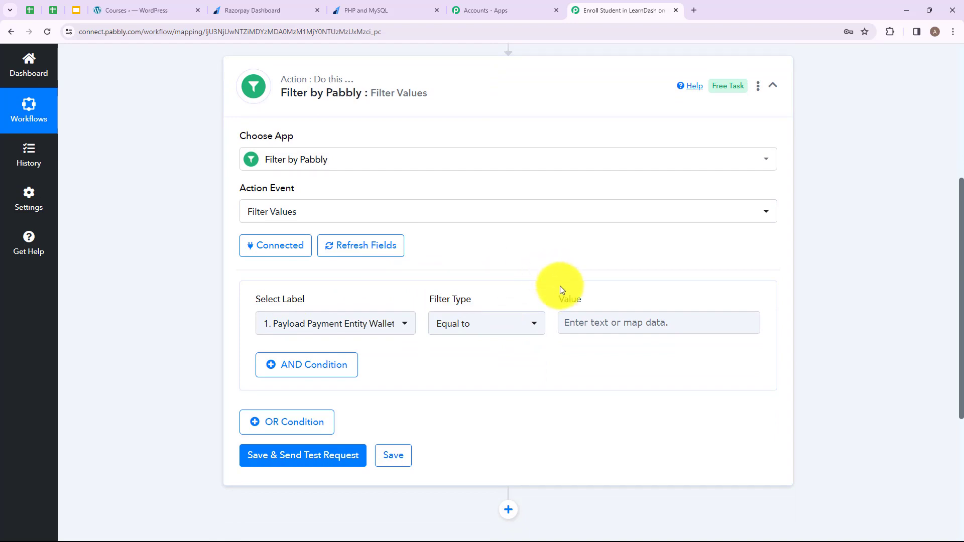
click(378, 329)
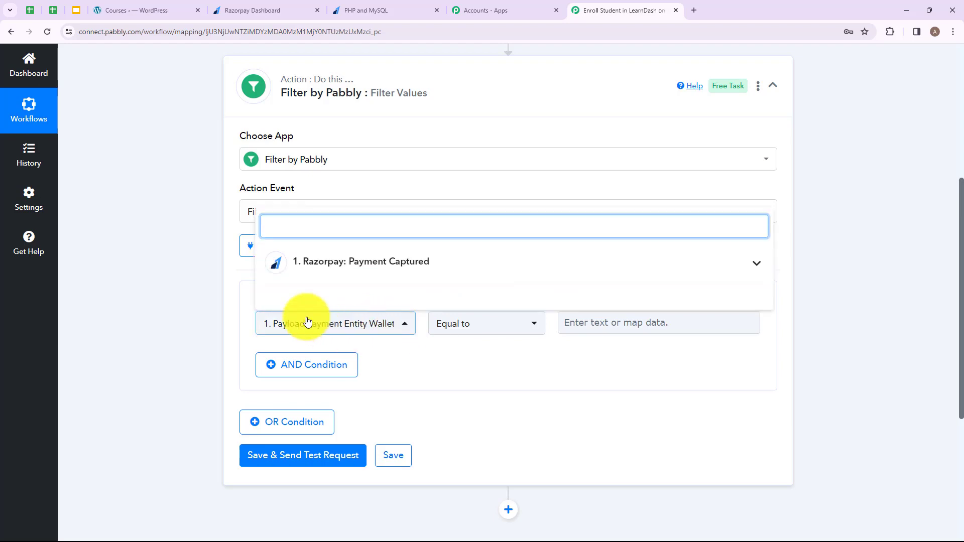
click(330, 266)
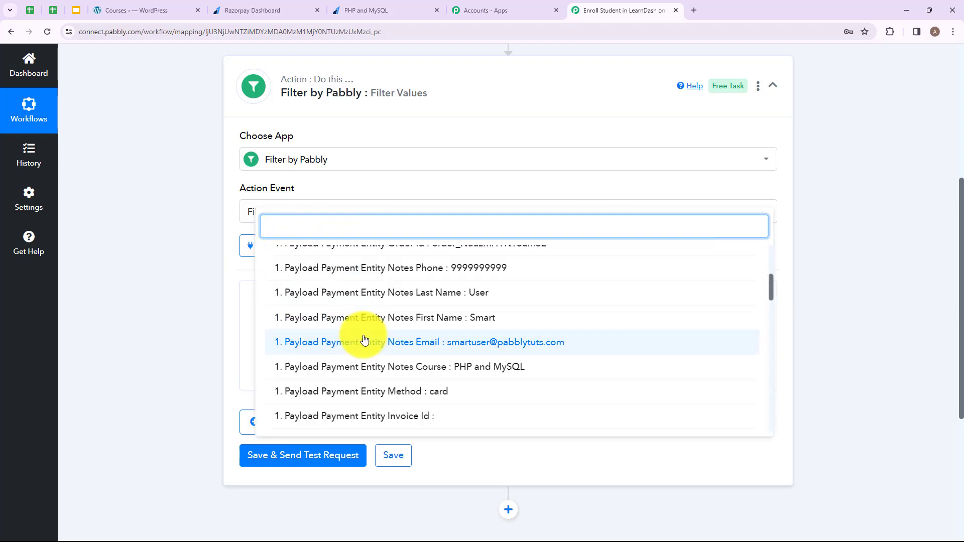
click(440, 374)
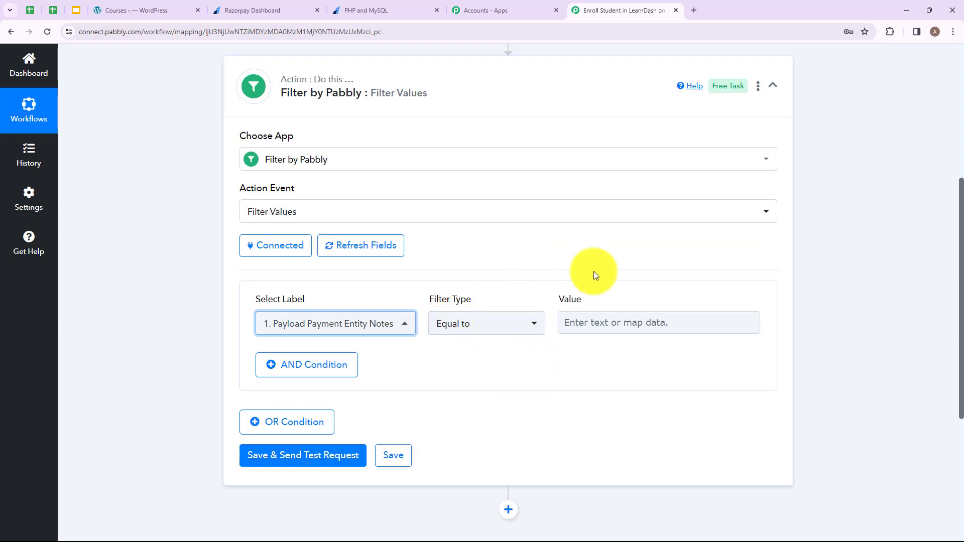
click(616, 323)
text(P)
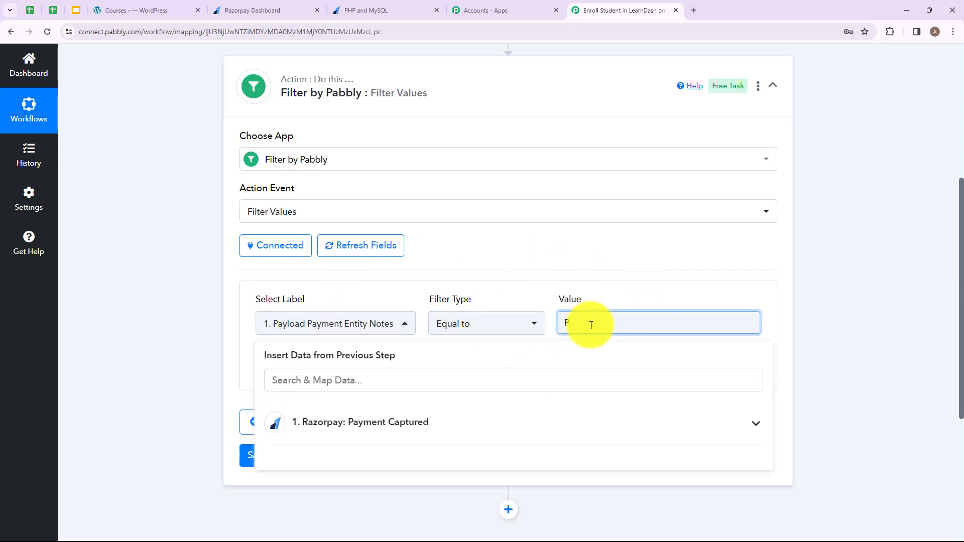
text(HP and MySQL)
drag(564, 321, 640, 321)
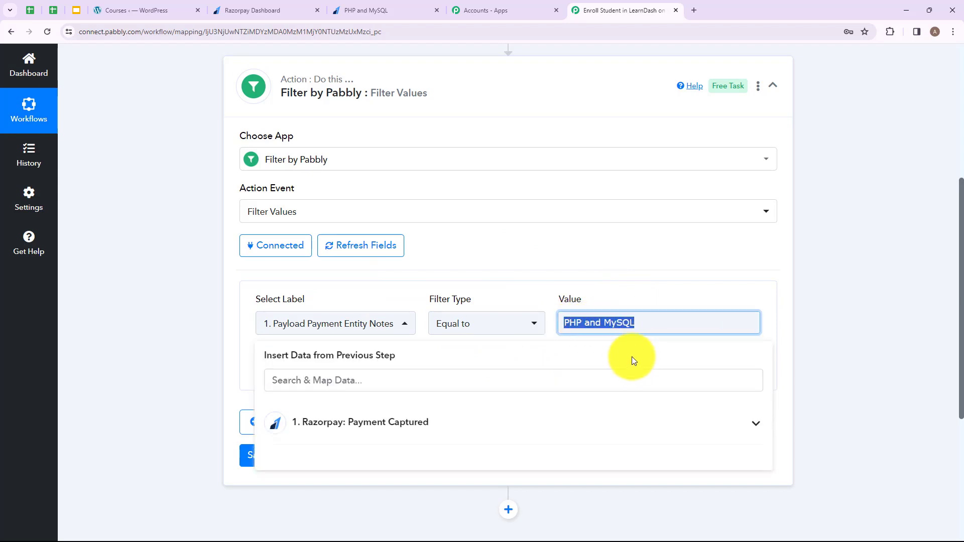
click(247, 332)
Save and test the filter, confirming Status success and the message Condition is true
scroll(435, 324, down, 2)
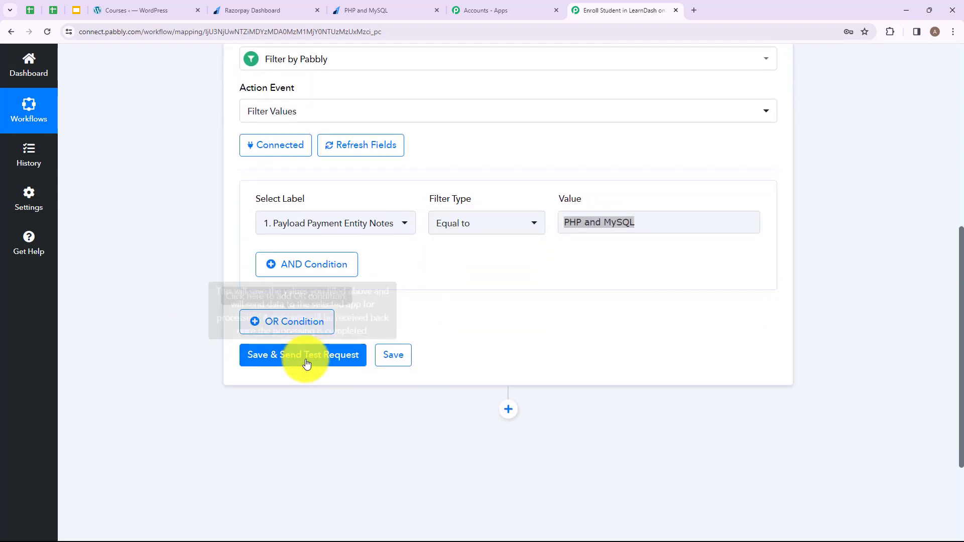
click(325, 355)
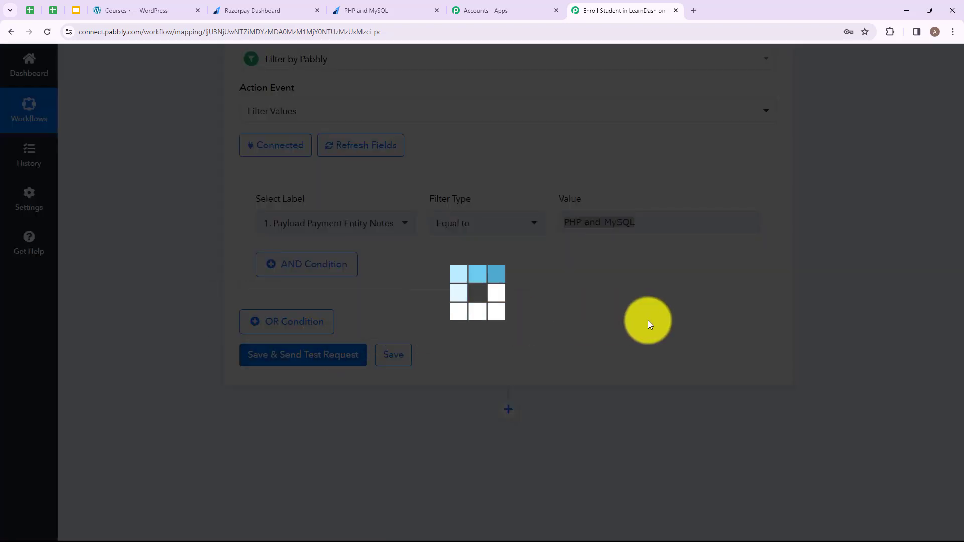
scroll(644, 318, down, 2)
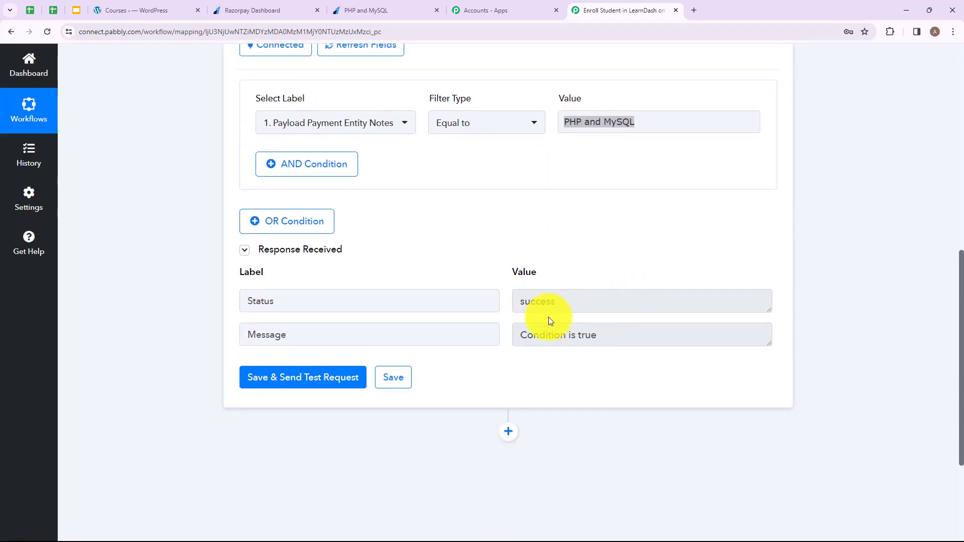
double_click(420, 299)
key(Tab)
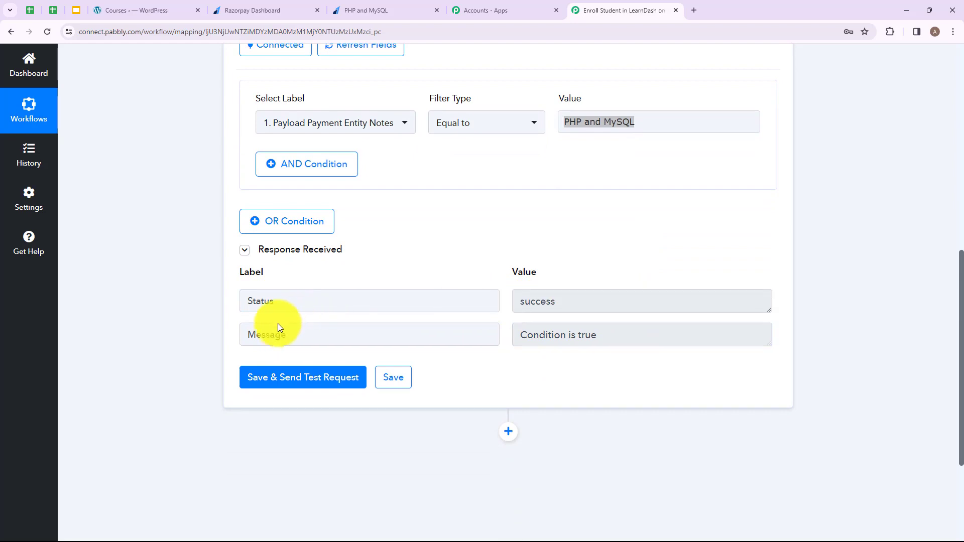
drag(287, 334, 228, 330)
key(Tab)
scroll(532, 263, up, 2)
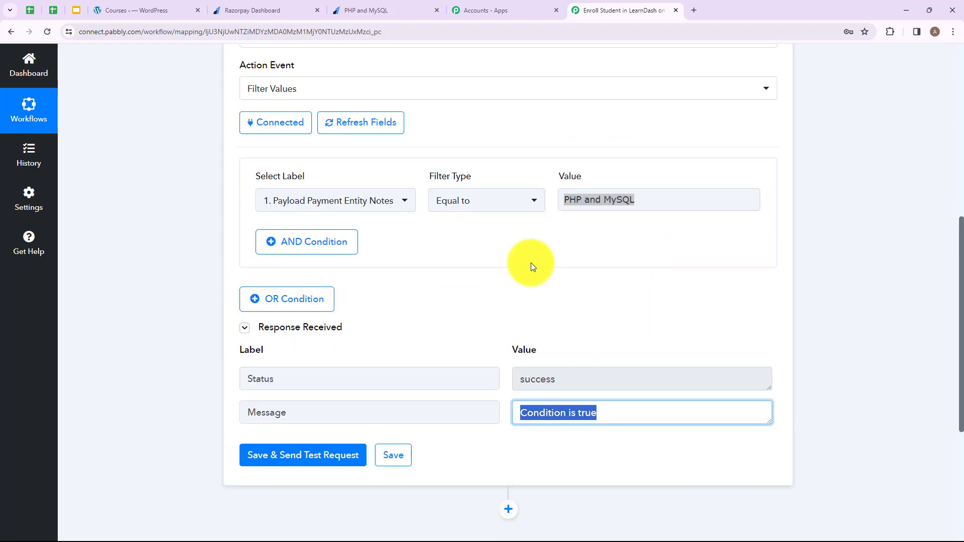
scroll(538, 263, down, 3)
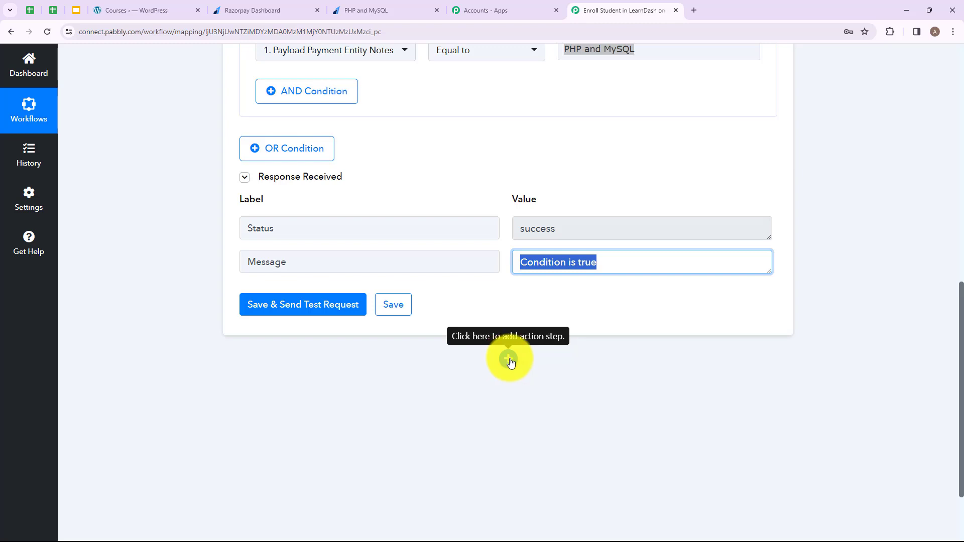
Add a WordPress 'Create a User' action after the filter and bring up its connection options
click(507, 360)
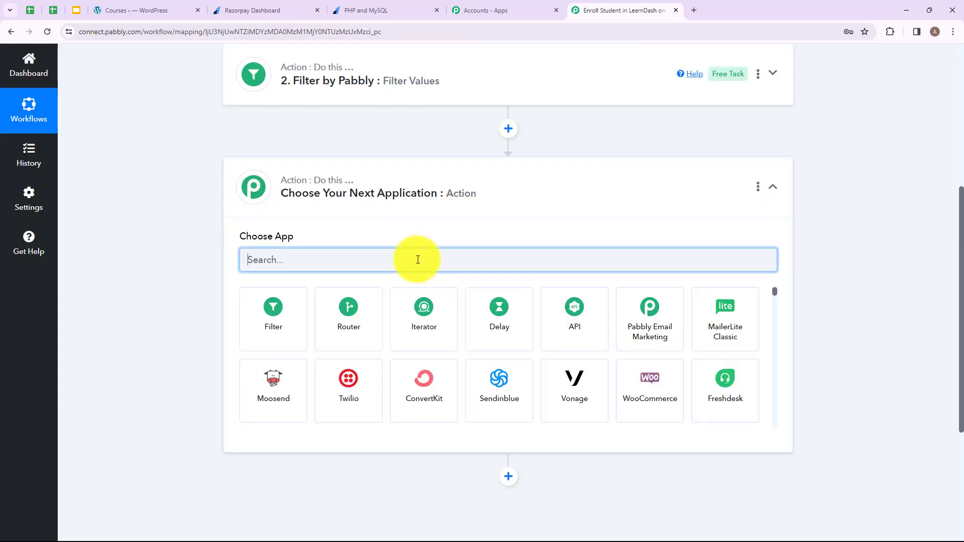
text(Wor)
click(501, 306)
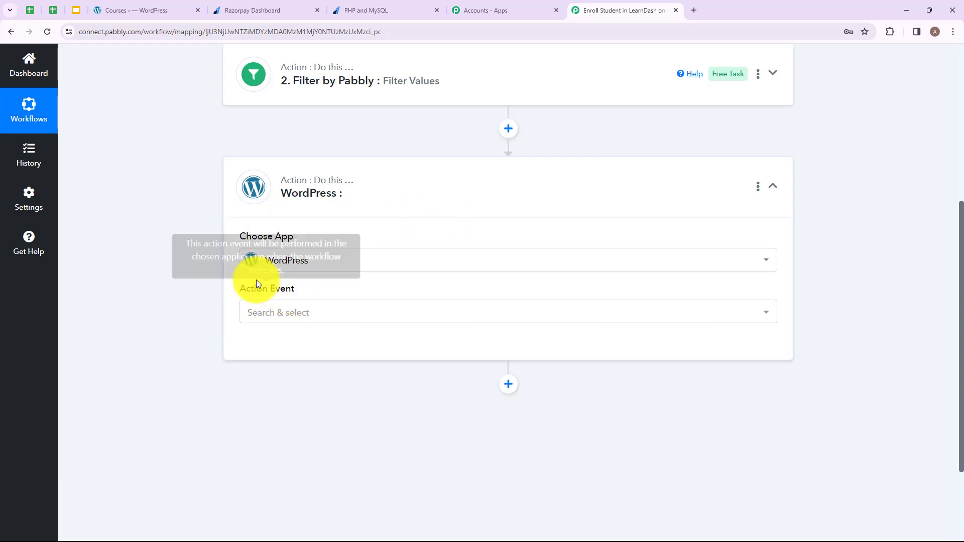
click(316, 319)
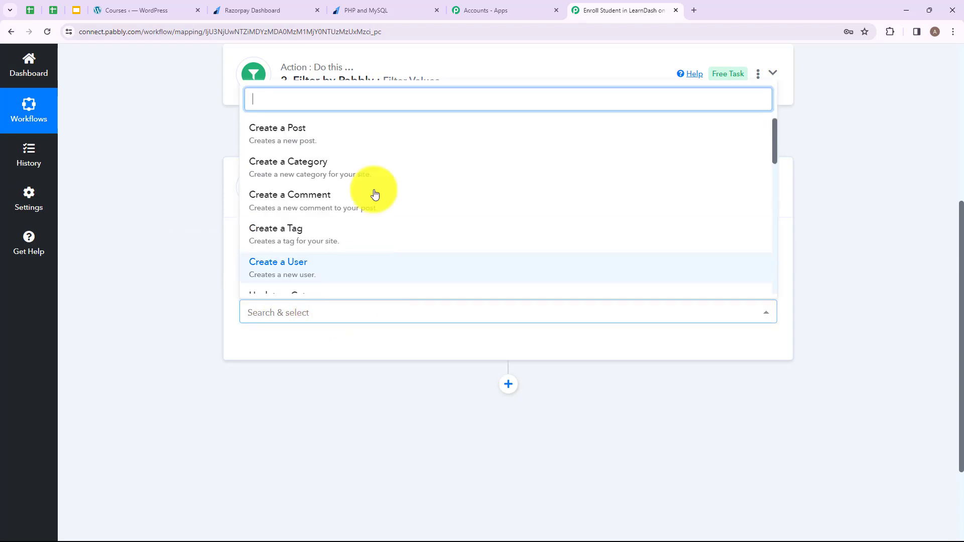
scroll(361, 189, down, 2)
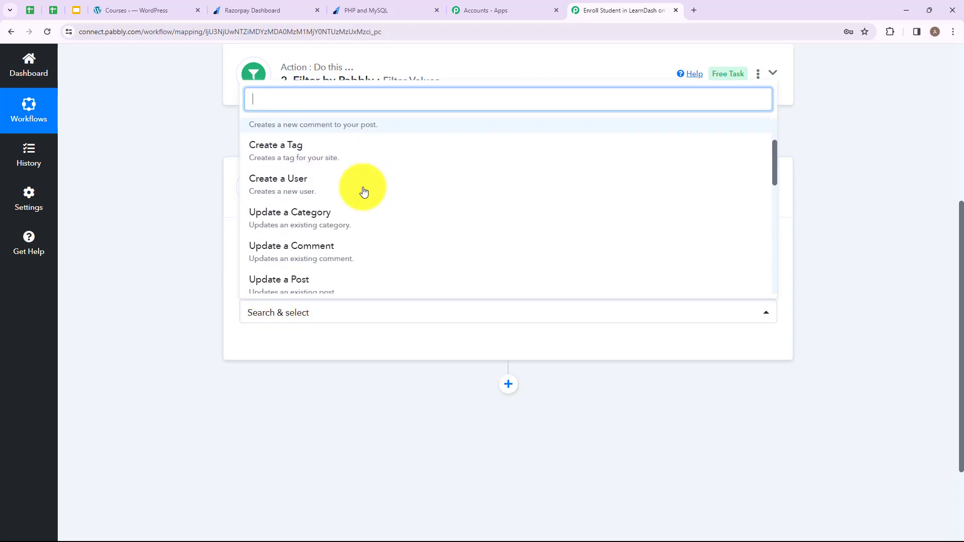
click(315, 174)
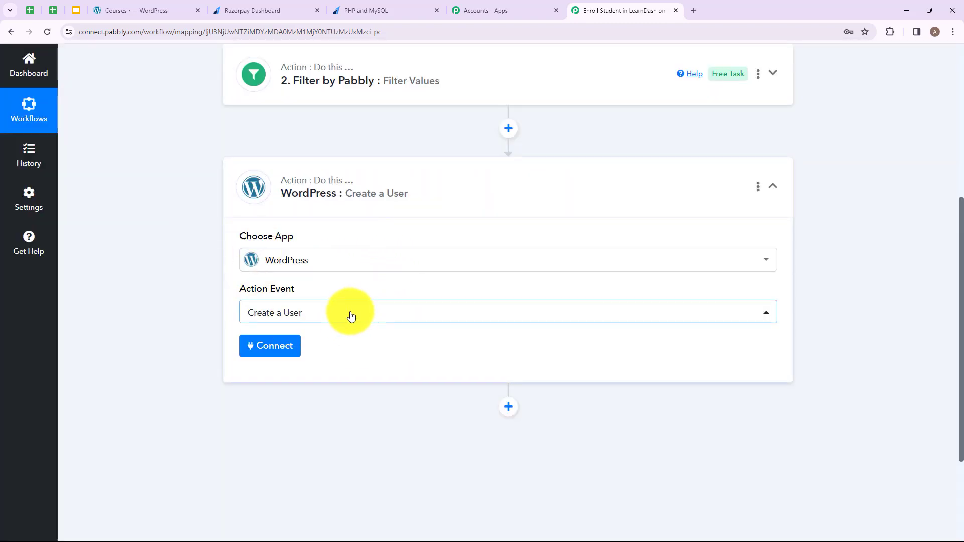
click(292, 349)
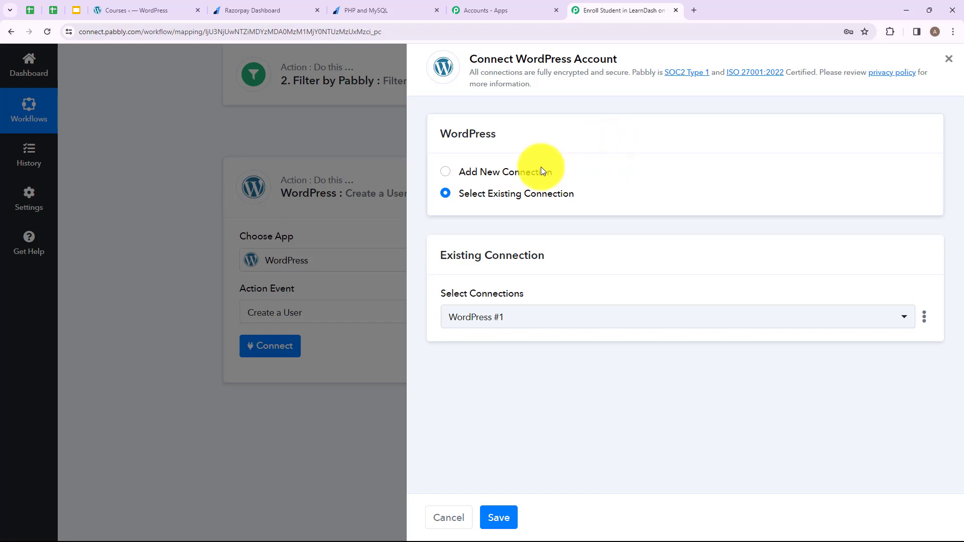
Add a new WordPress connection and enter the site admin's username and password
click(447, 175)
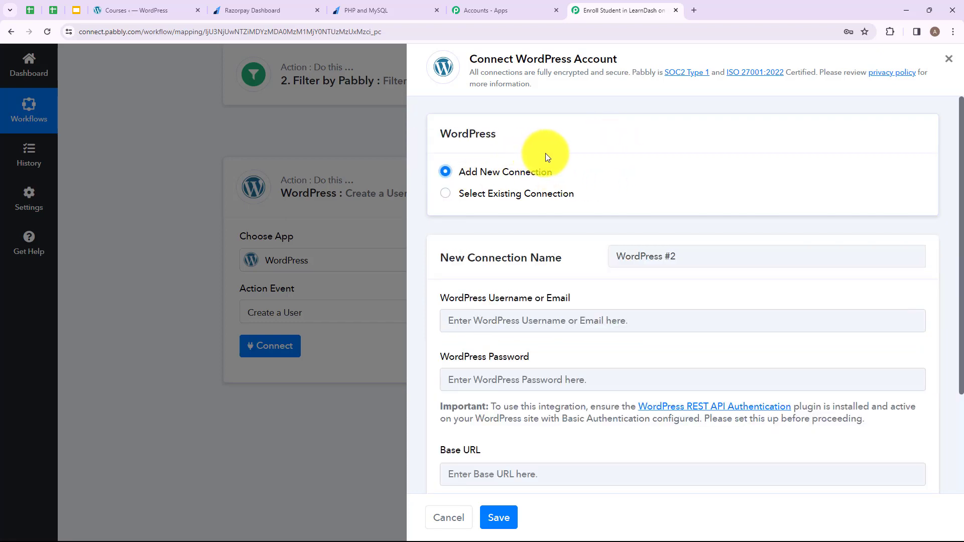
scroll(558, 176, down, 1)
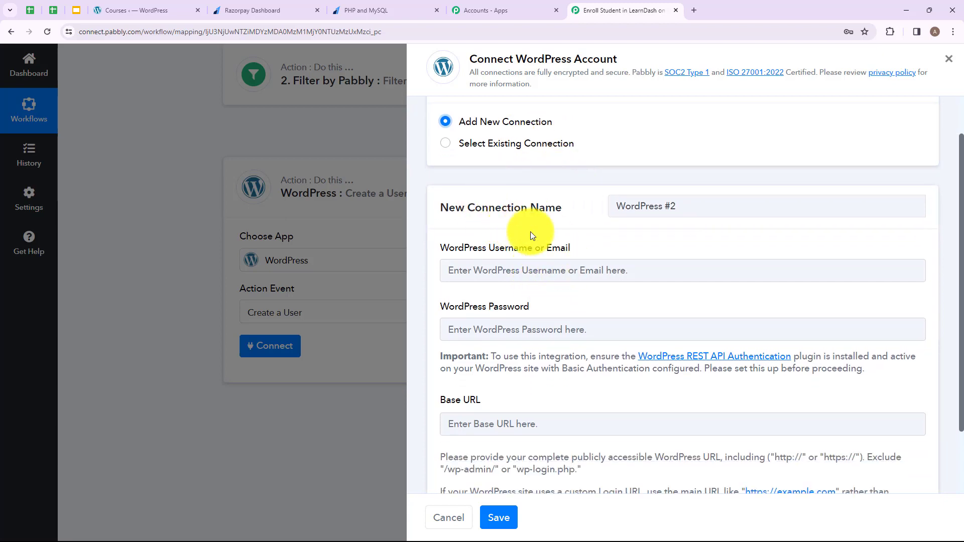
triple_click(549, 289)
click(549, 290)
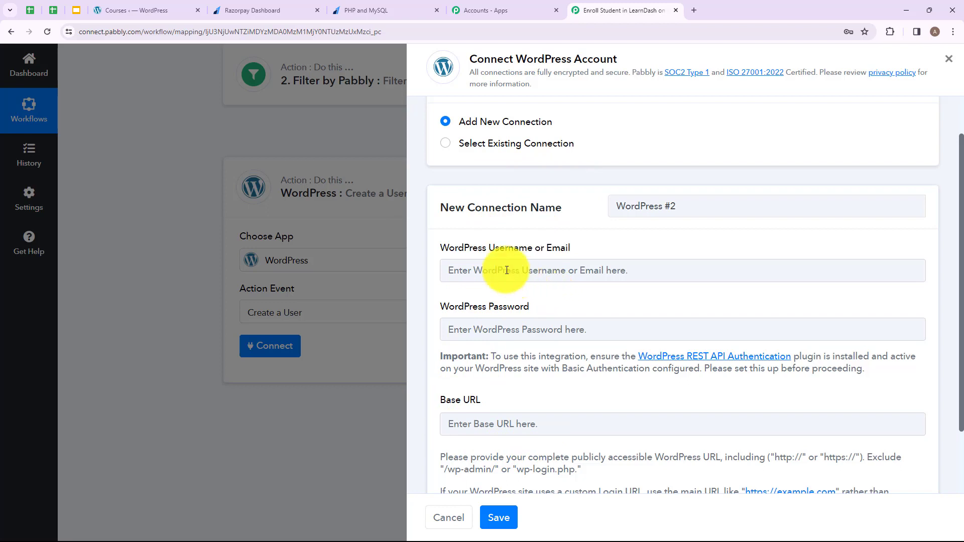
drag(444, 246, 534, 246)
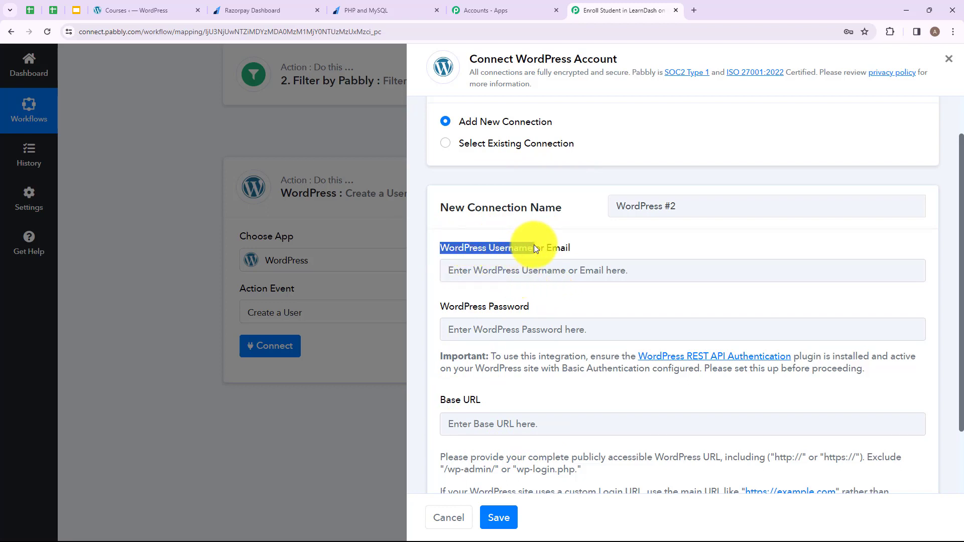
drag(464, 307, 537, 307)
click(446, 398)
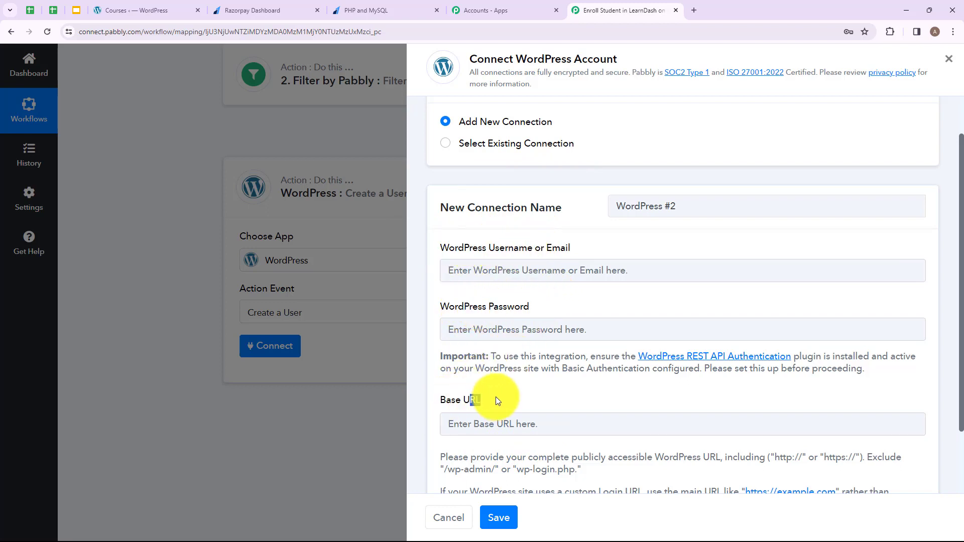
drag(509, 355, 607, 462)
click(583, 387)
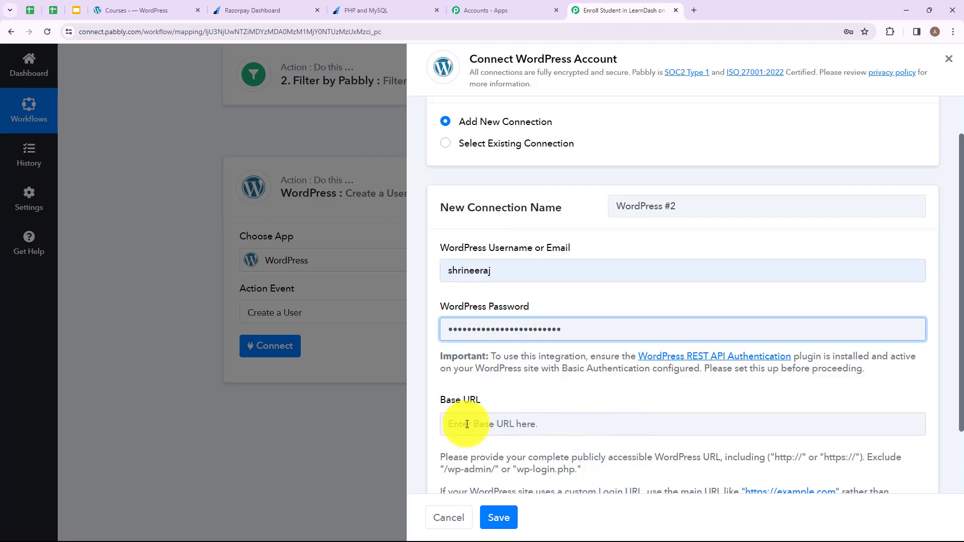
click(467, 424)
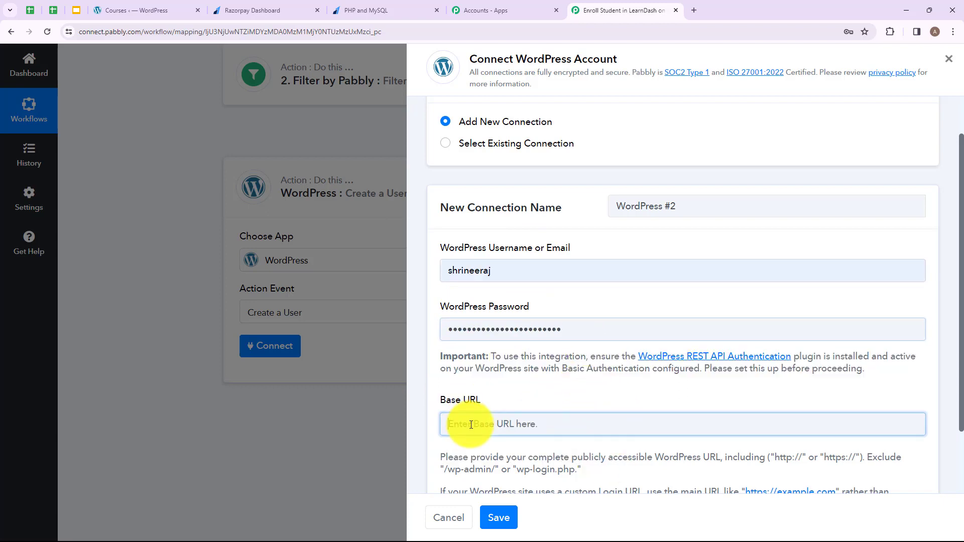
click(150, 8)
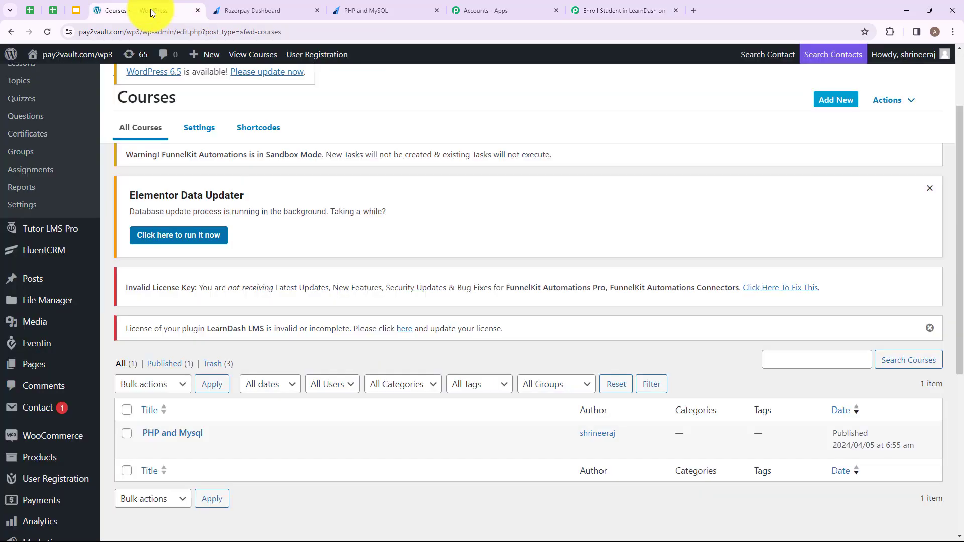
drag(163, 31, 80, 31)
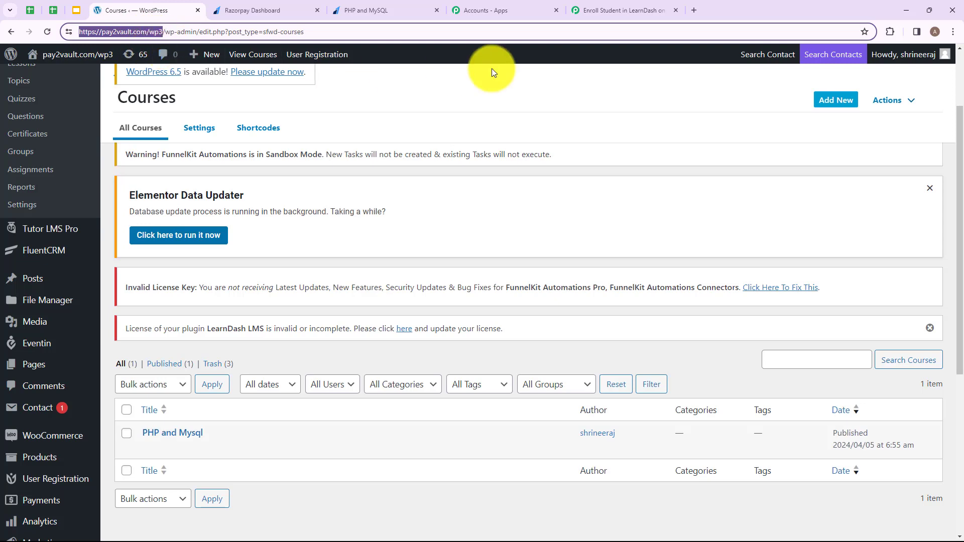
click(597, 10)
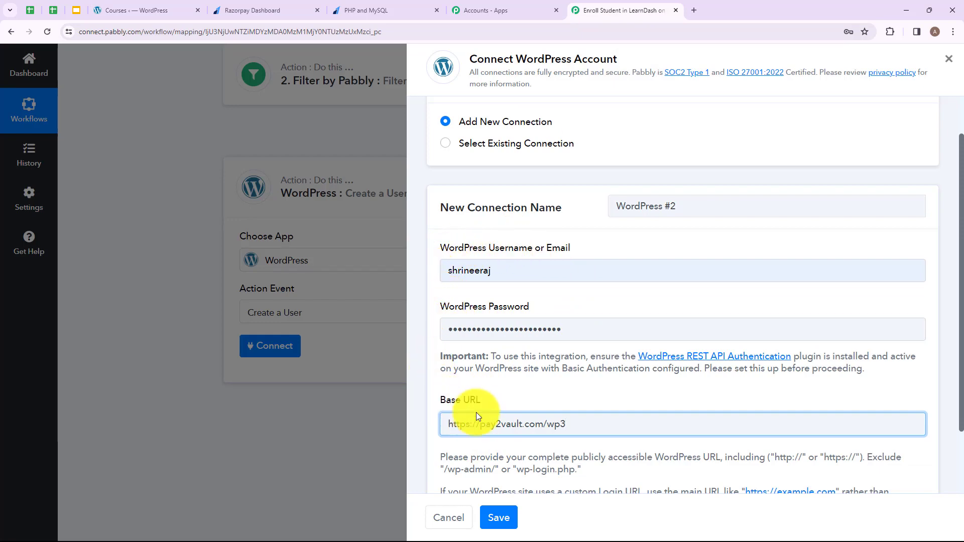
Save the WordPress connection and map Email Address to the payment's email note
click(498, 518)
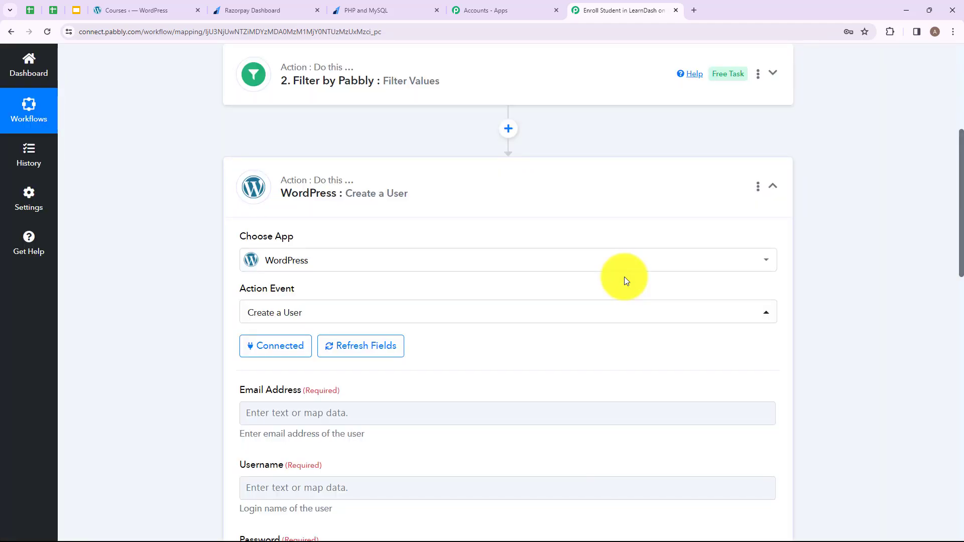
scroll(459, 265, down, 2)
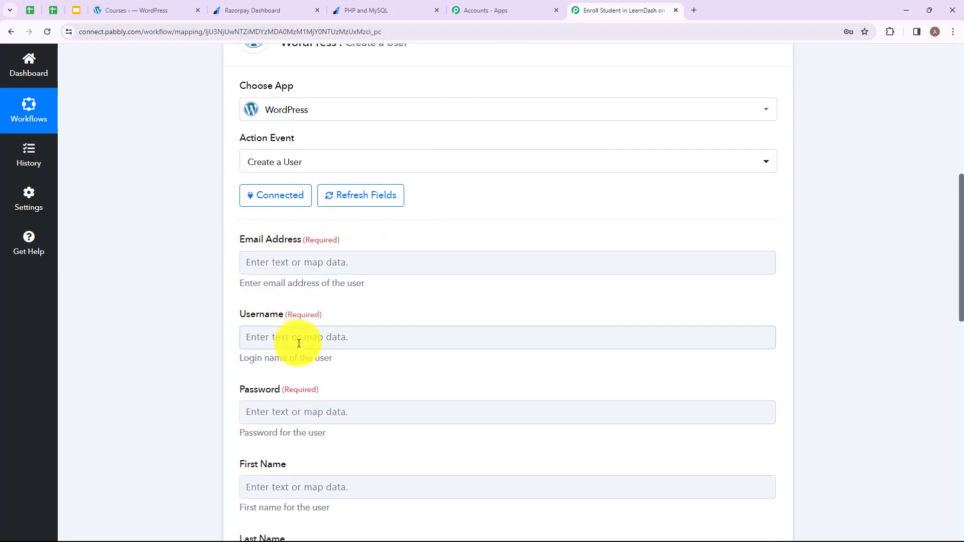
click(263, 267)
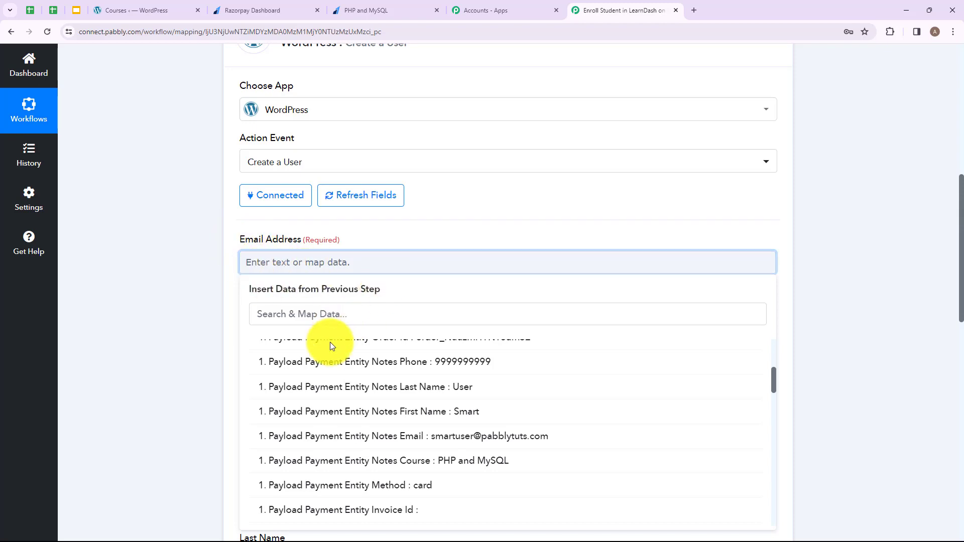
click(356, 438)
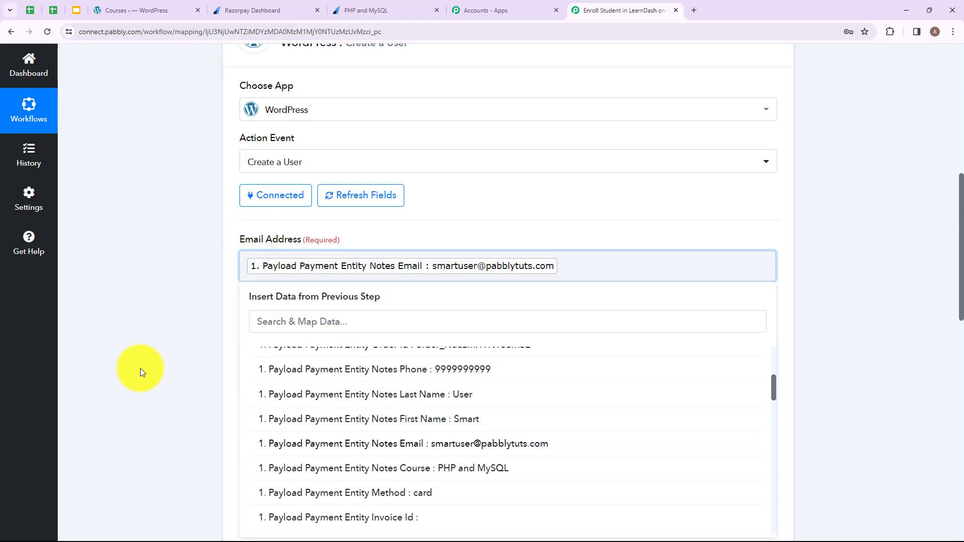
click(140, 368)
Map Username to the payer's first name, an underscore, then their last name
click(362, 344)
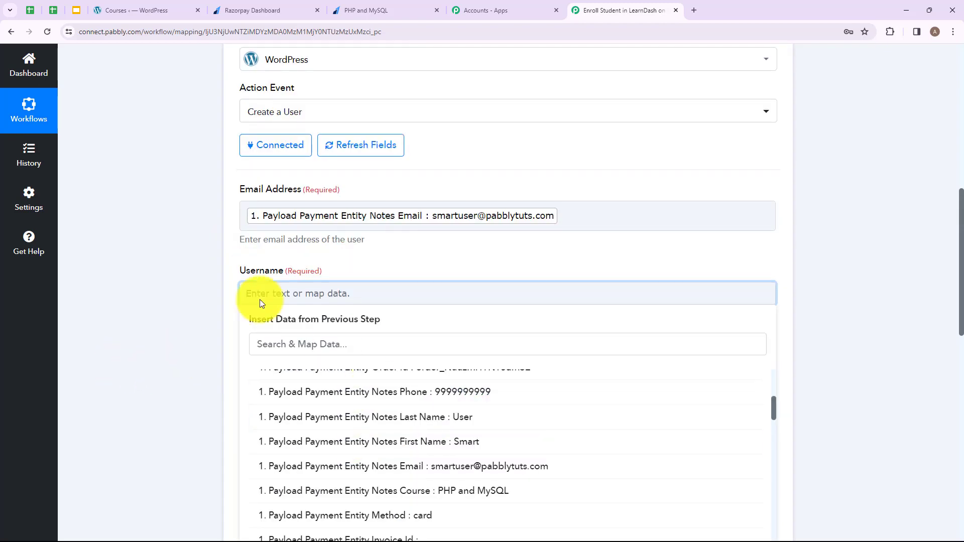
click(349, 449)
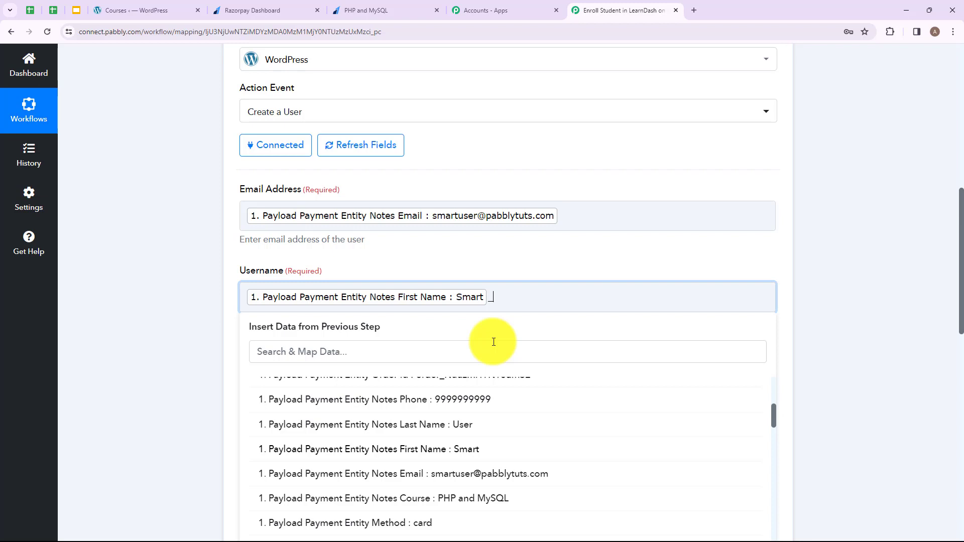
click(481, 428)
scroll(473, 286, down, 2)
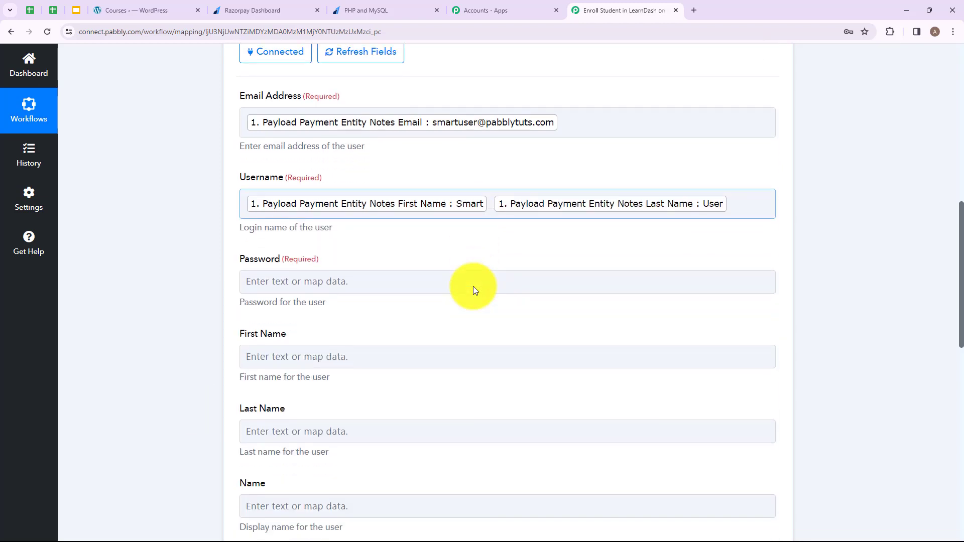
scroll(312, 319, up, 1)
scroll(323, 282, down, 2)
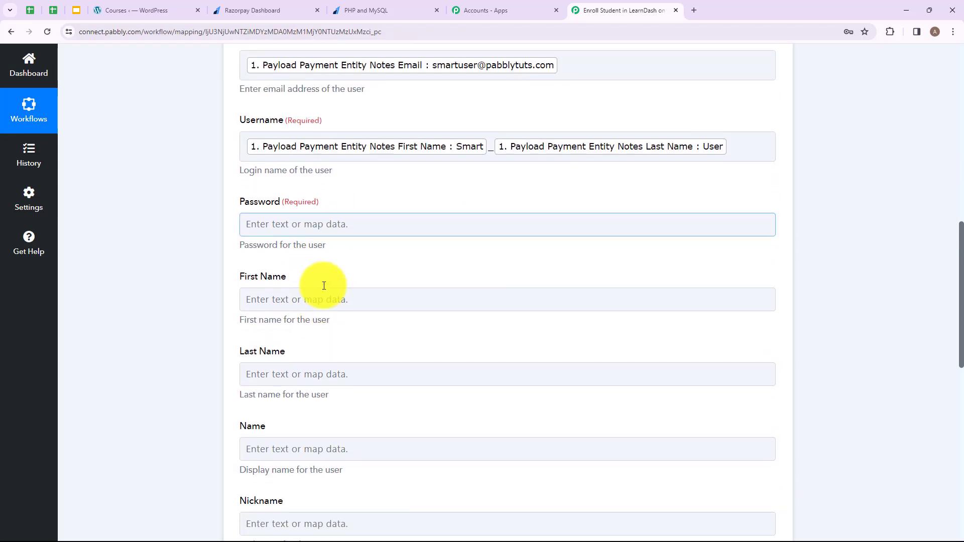
click(337, 226)
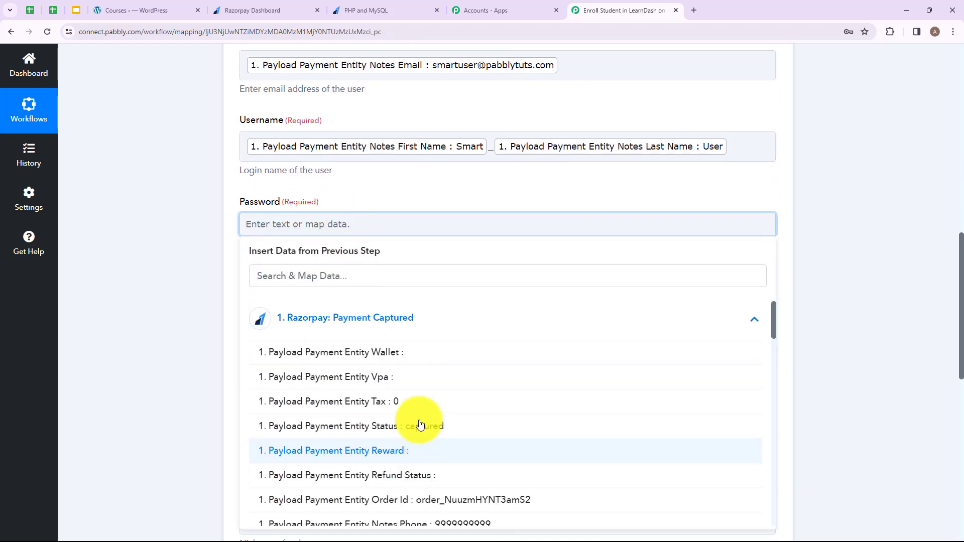
scroll(422, 420, down, 2)
scroll(421, 419, down, 1)
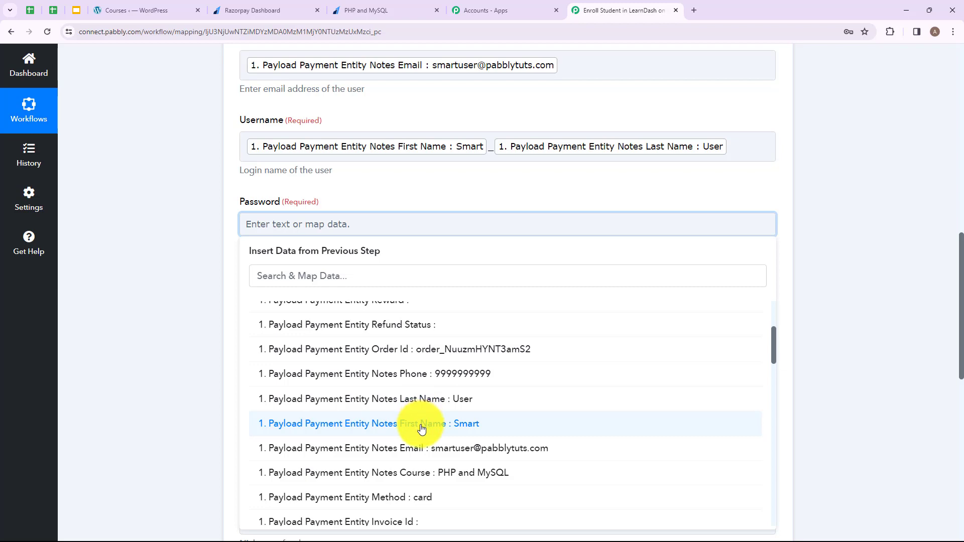
click(421, 425)
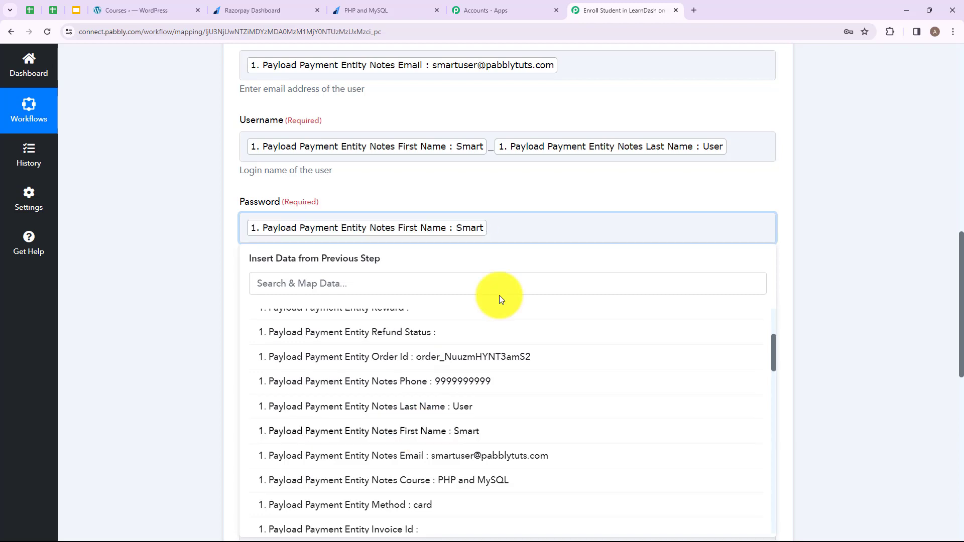
text(@123)
scroll(549, 261, up, 2)
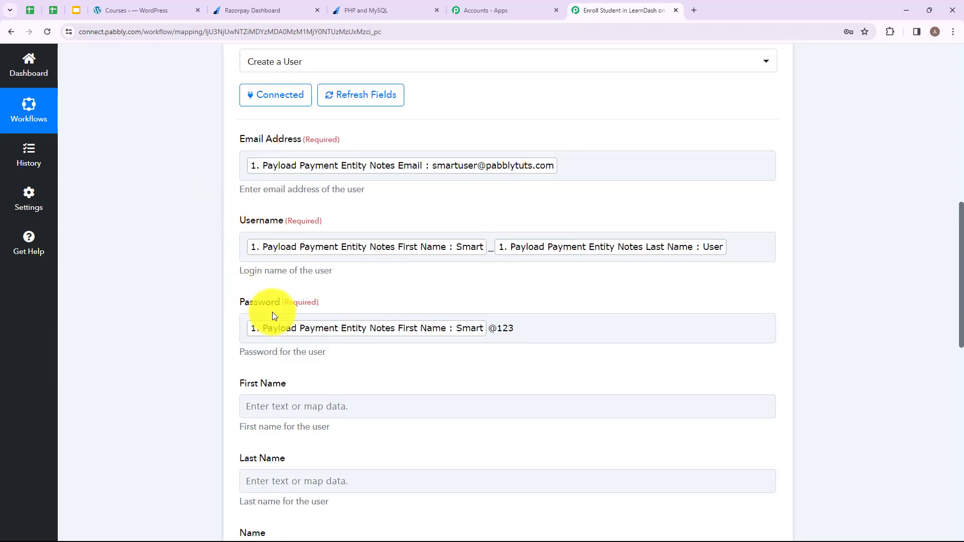
click(434, 255)
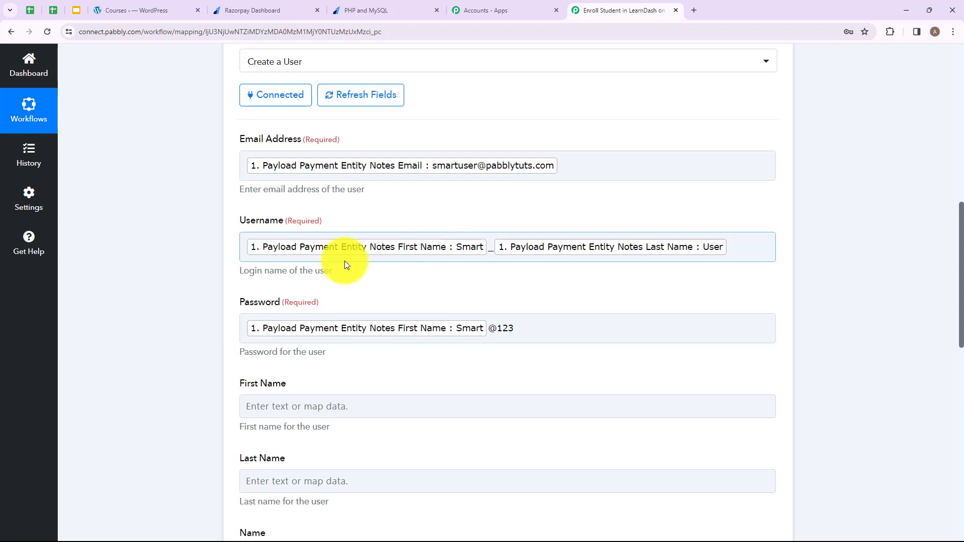
Map First Name and Last Name to the payer's name notes from the Razorpay payment
scroll(362, 265, down, 4)
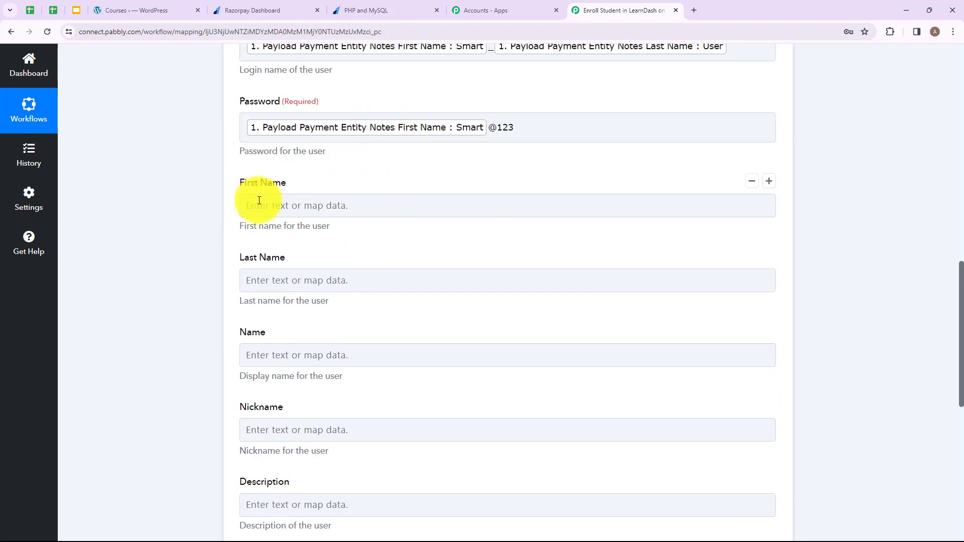
click(307, 201)
scroll(397, 391, down, 3)
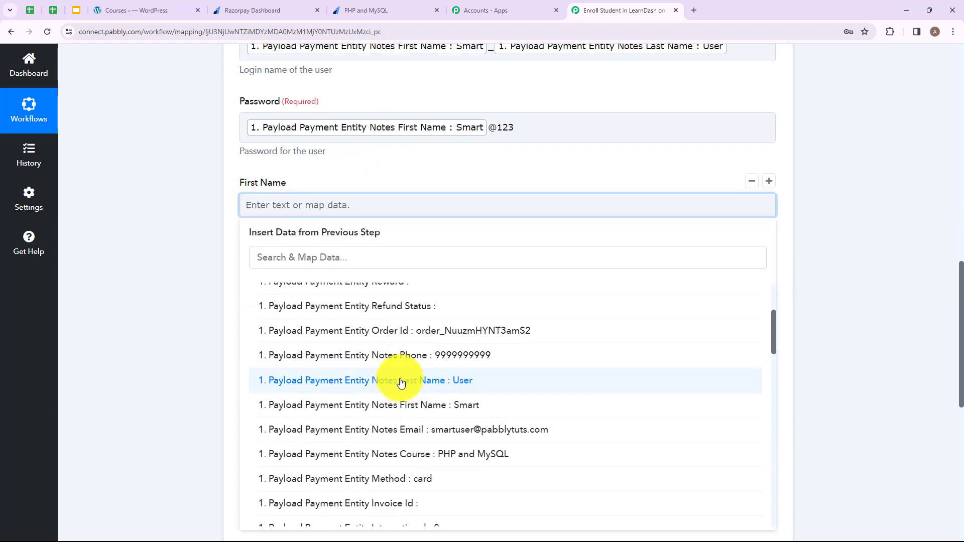
click(352, 406)
click(185, 378)
click(354, 286)
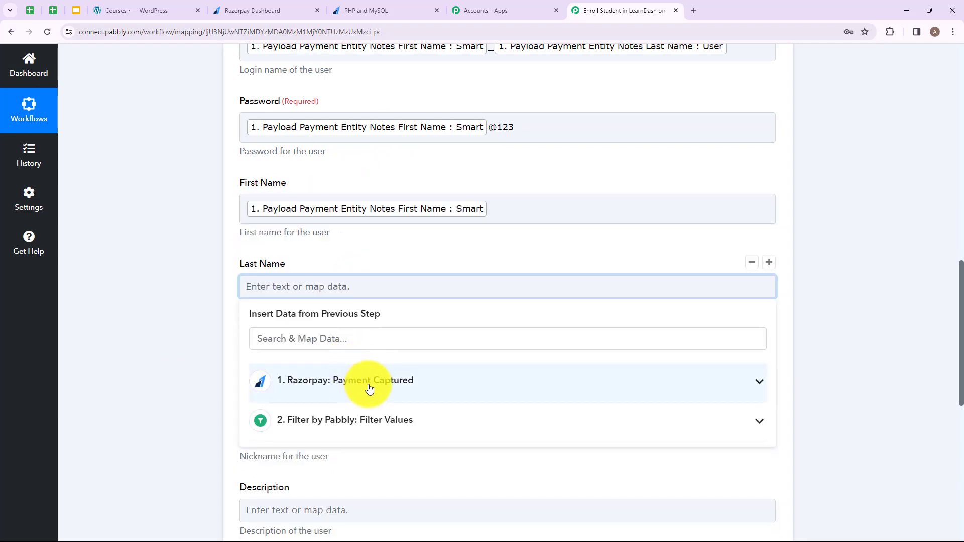
click(366, 387)
scroll(366, 386, down, 3)
click(427, 462)
click(136, 386)
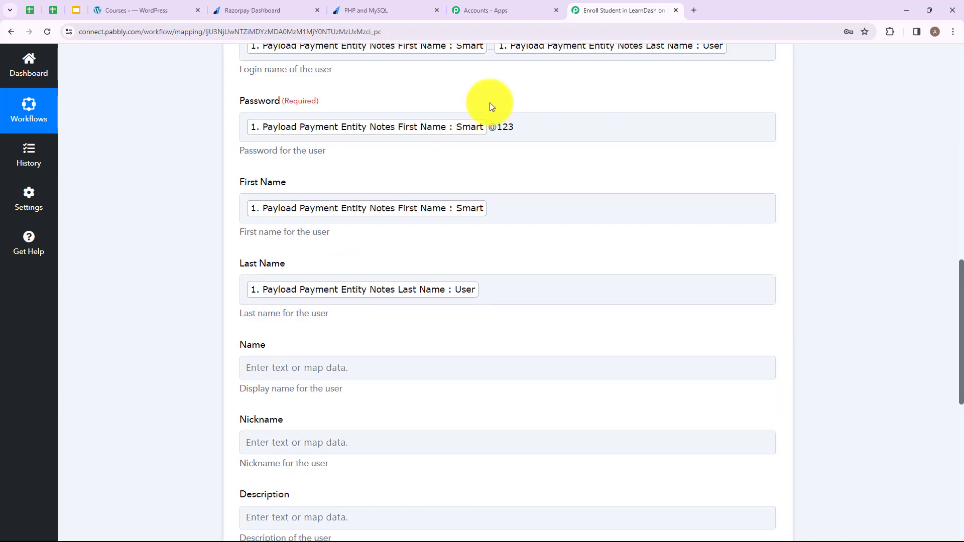
Set the new user's role to Subscriber
scroll(490, 102, down, 4)
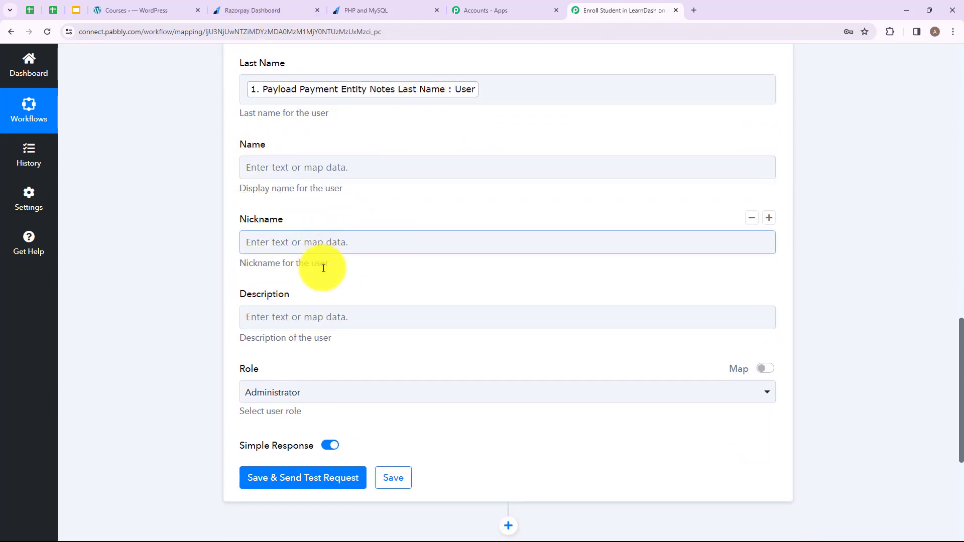
click(327, 400)
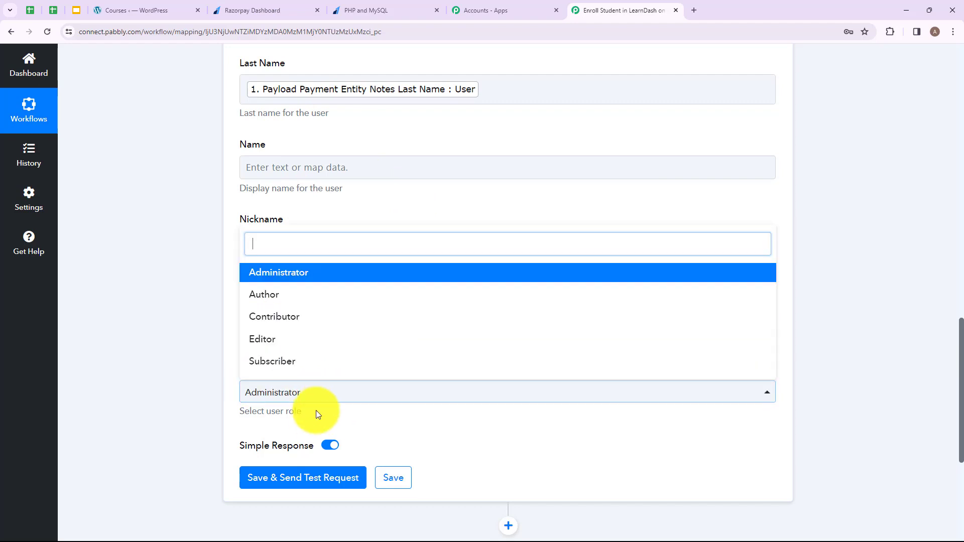
click(302, 371)
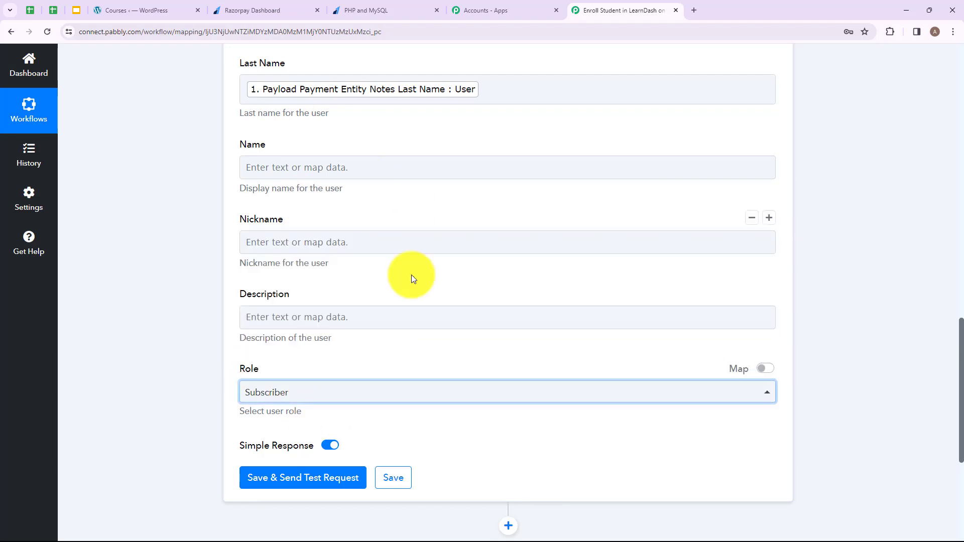
scroll(412, 275, down, 2)
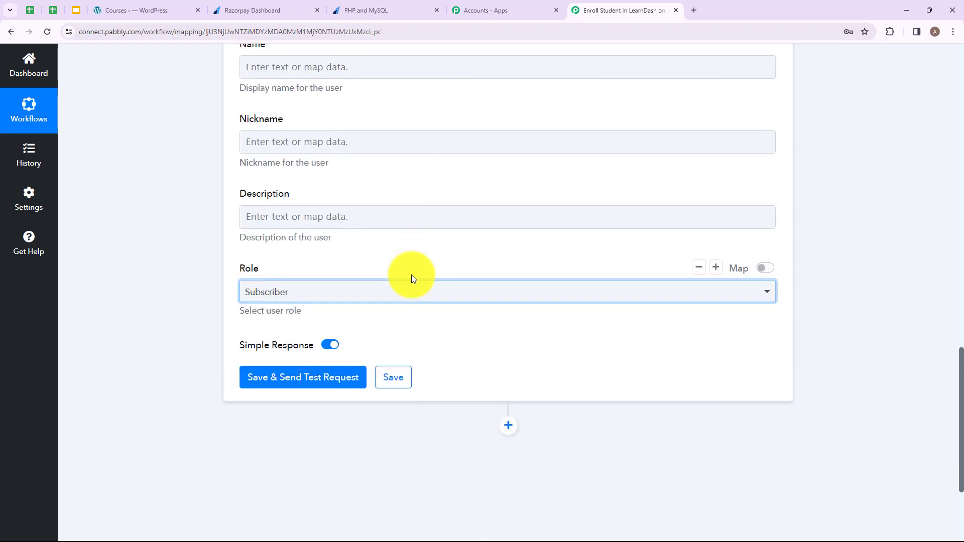
Send a test request and check the returned user Id 1061 and username
click(296, 380)
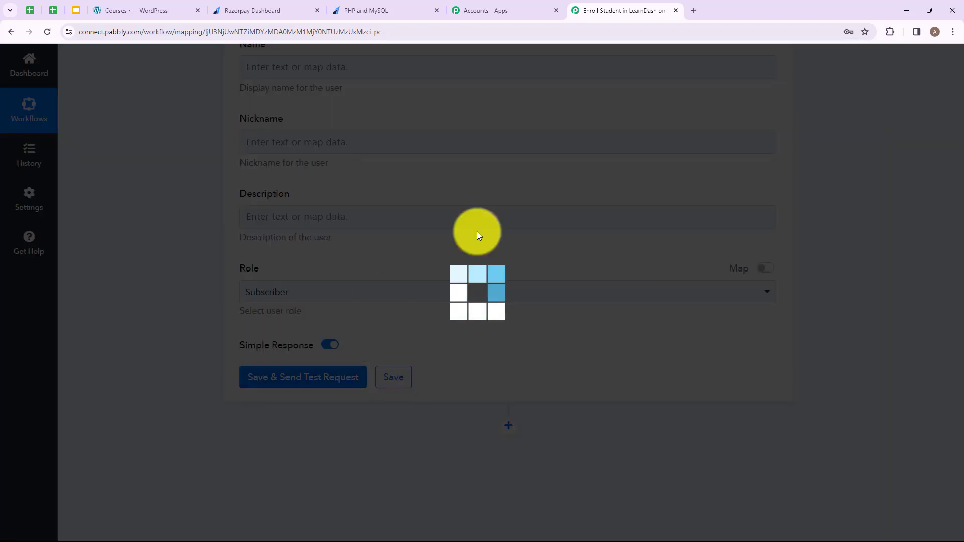
scroll(594, 172, down, 2)
scroll(580, 223, down, 5)
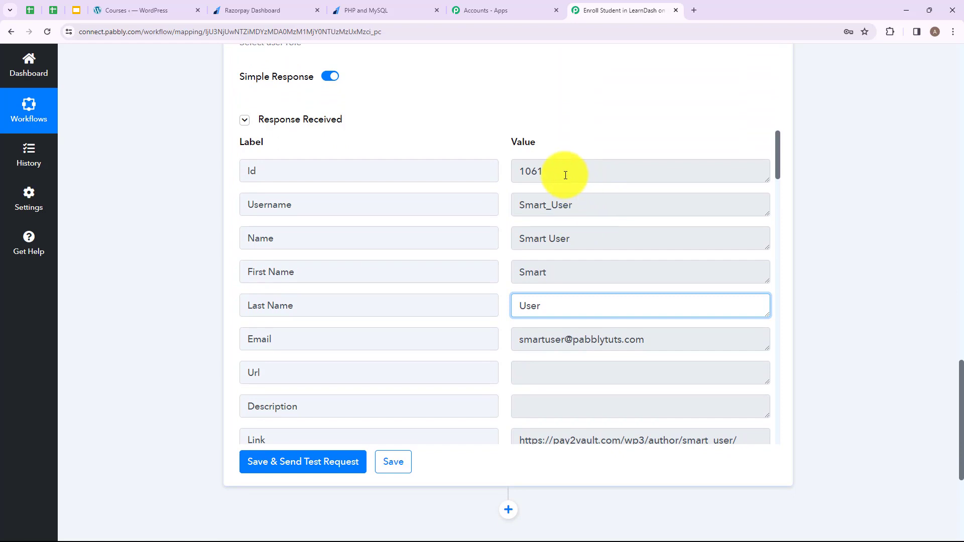
click(565, 175)
double_click(534, 172)
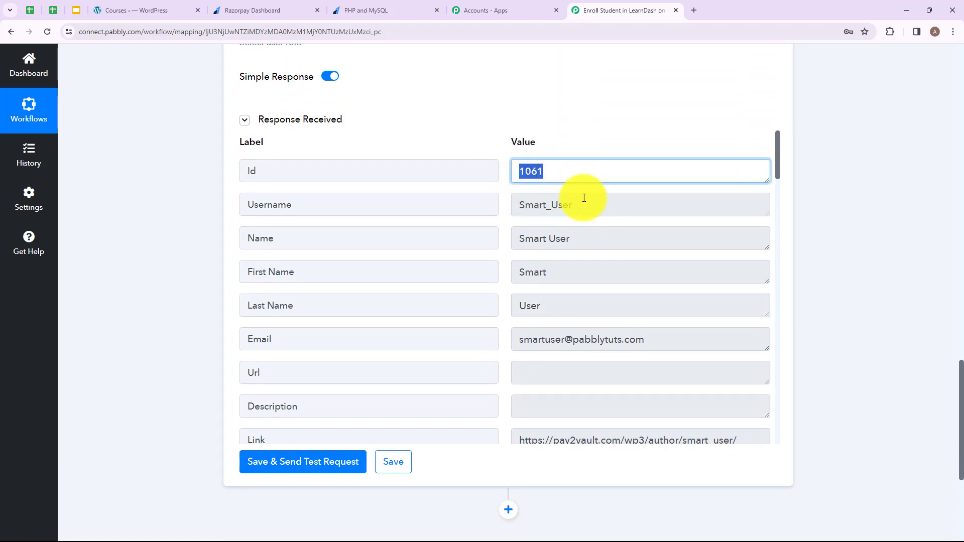
click(585, 208)
double_click(531, 205)
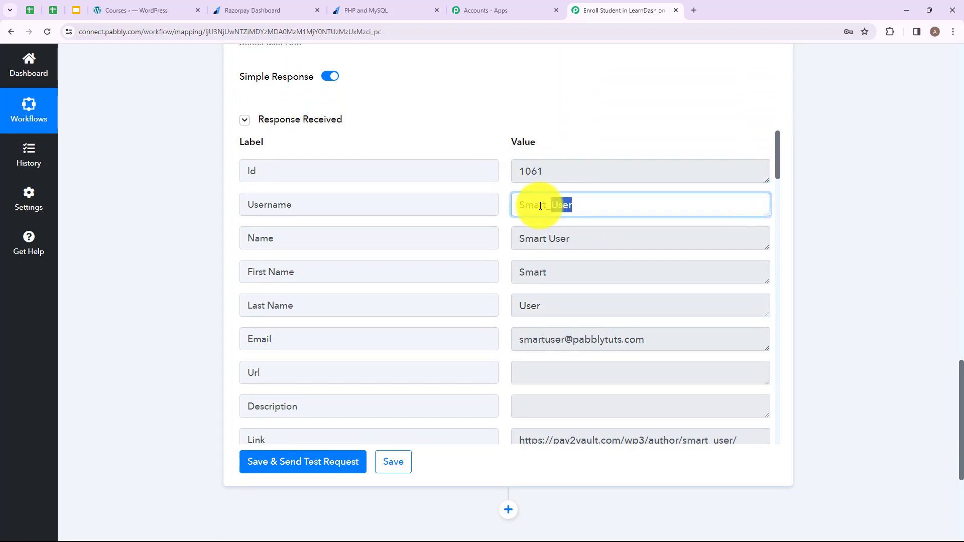
Review the returned display name, e-mail address, subscriber role and slug
click(575, 237)
drag(576, 238, 510, 240)
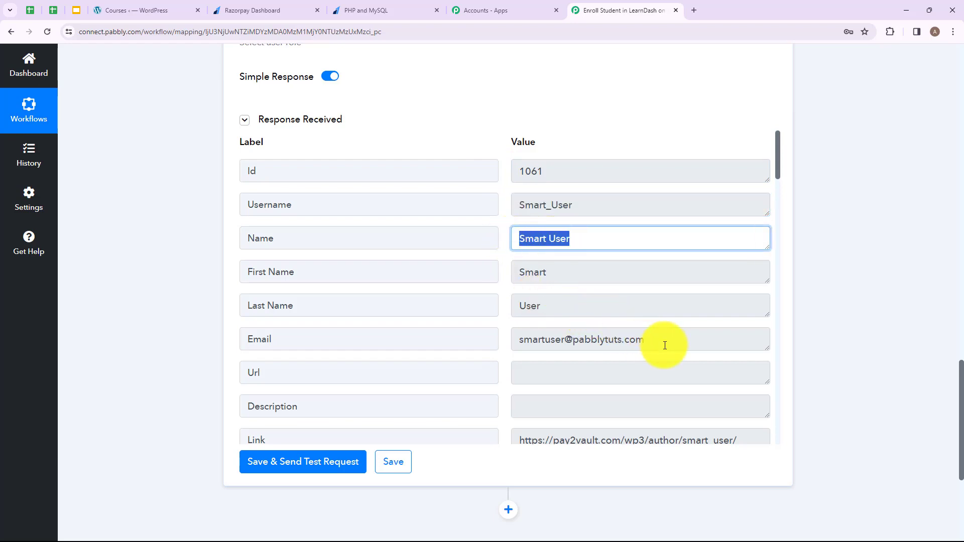
click(648, 340)
drag(640, 339, 510, 340)
scroll(615, 363, down, 1)
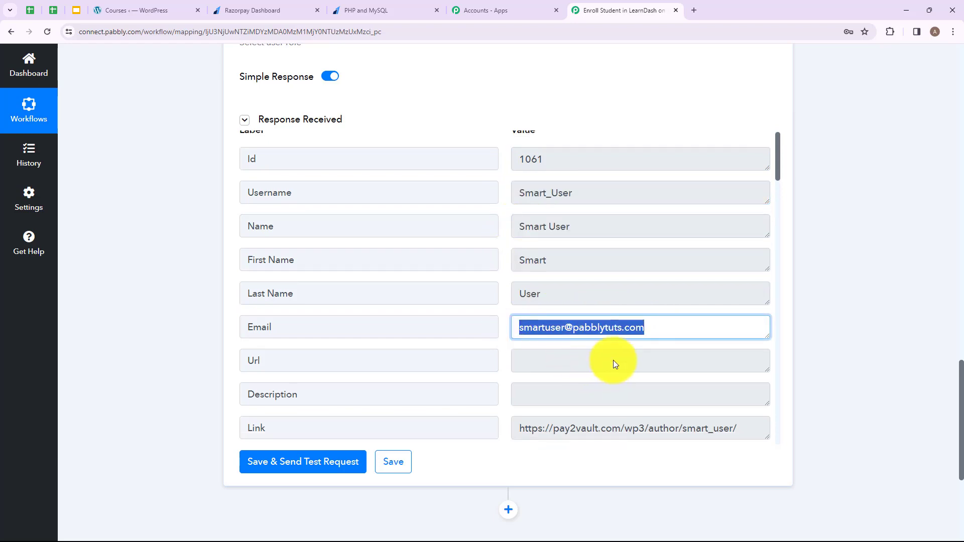
scroll(615, 364, down, 10)
scroll(620, 267, up, 4)
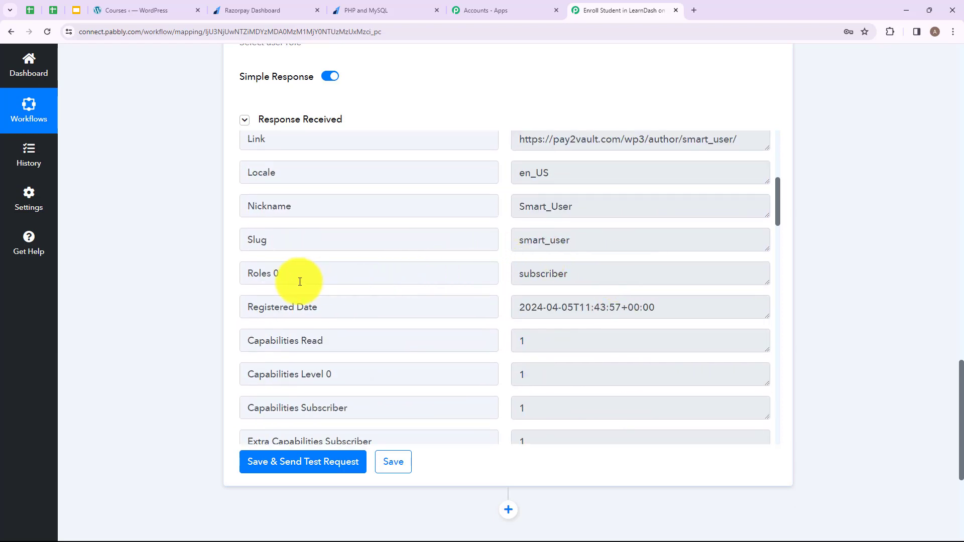
drag(300, 281, 201, 265)
drag(598, 274, 366, 273)
click(643, 240)
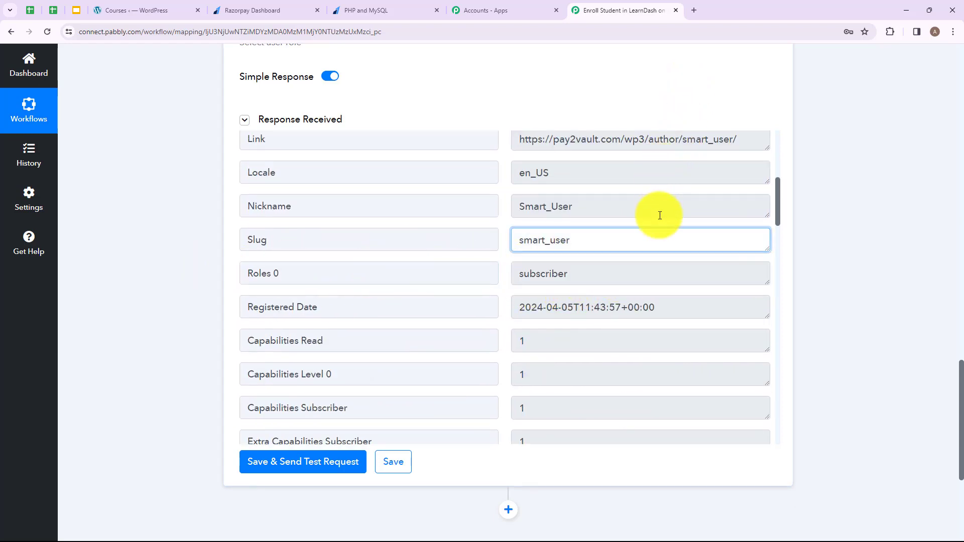
scroll(672, 112, down, 5)
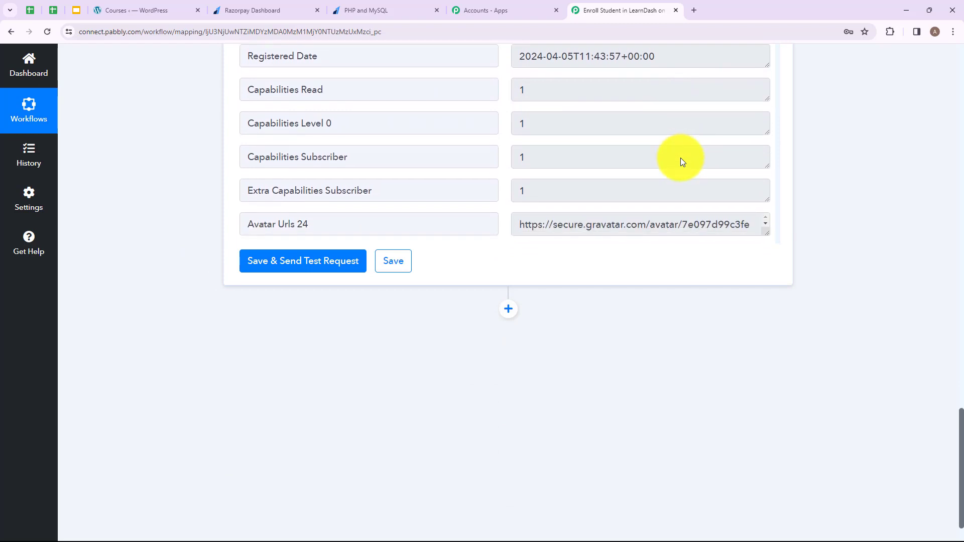
scroll(680, 158, down, 3)
scroll(556, 251, down, 1)
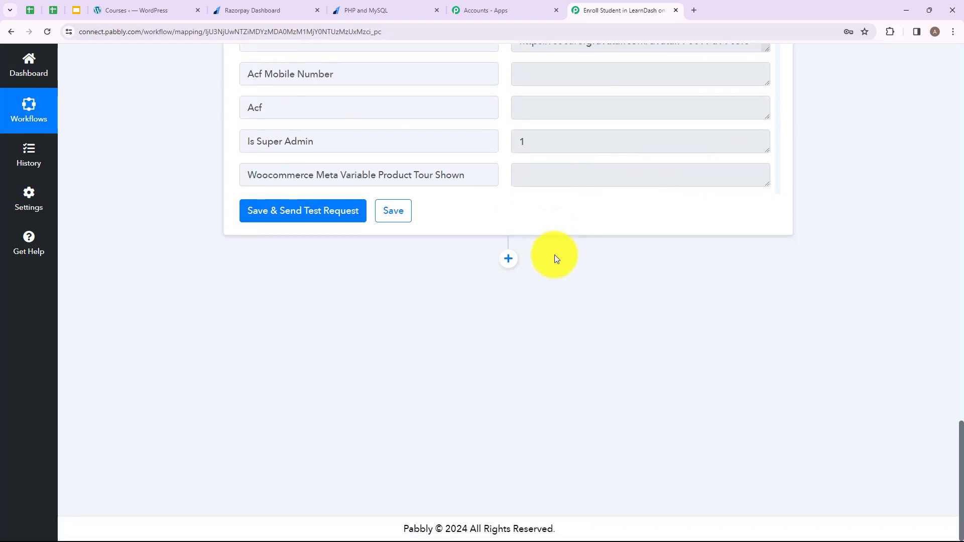
Add a LearnDash 'Enroll Into Course' action after user creation and bring up its account connection
click(509, 260)
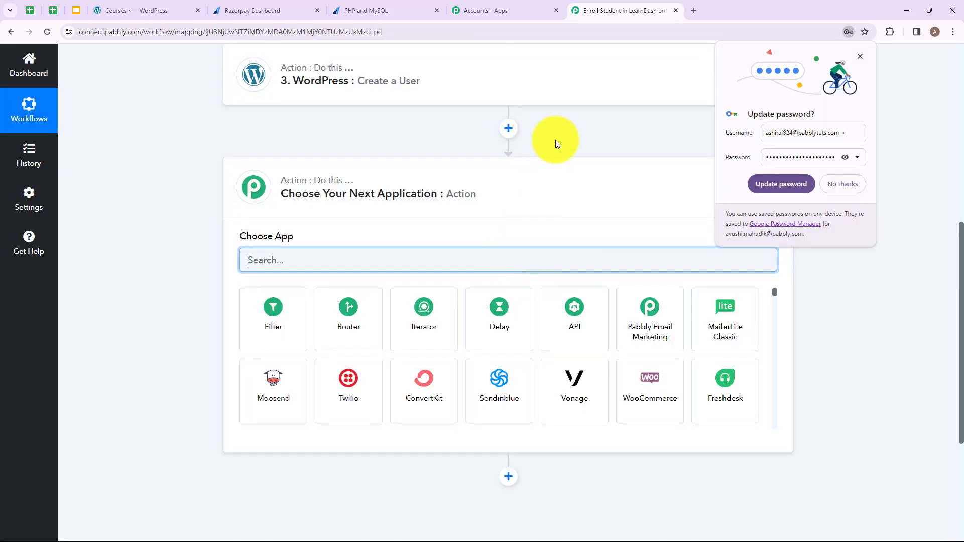
click(842, 184)
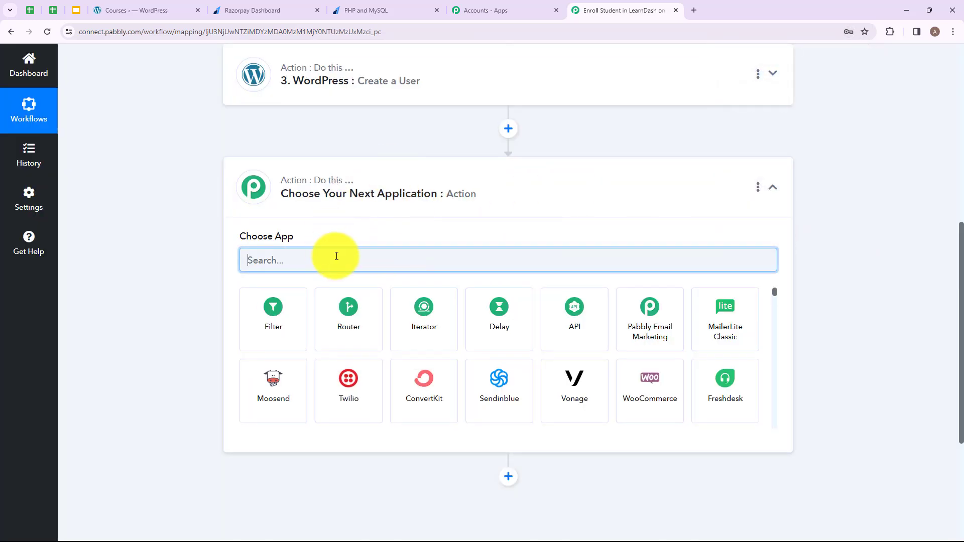
text(LearnDash)
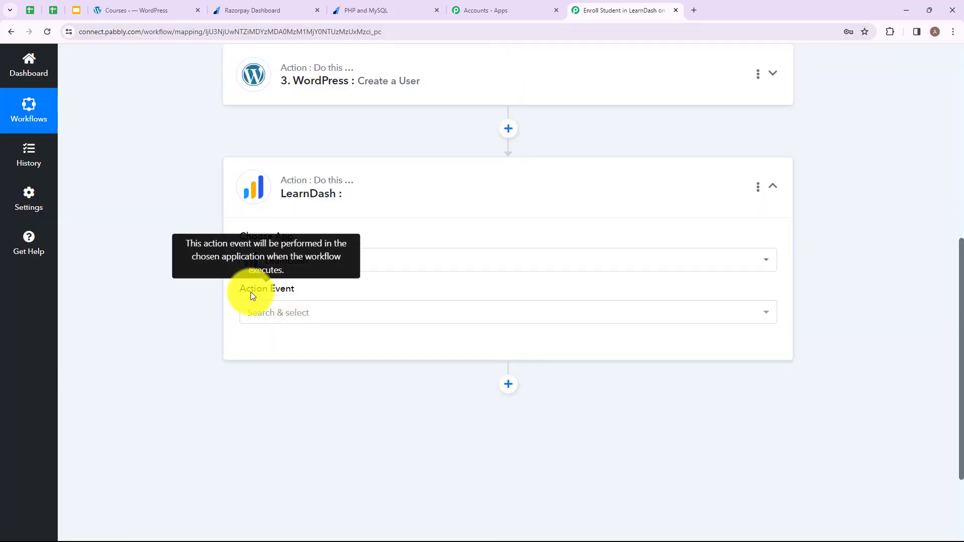
click(344, 319)
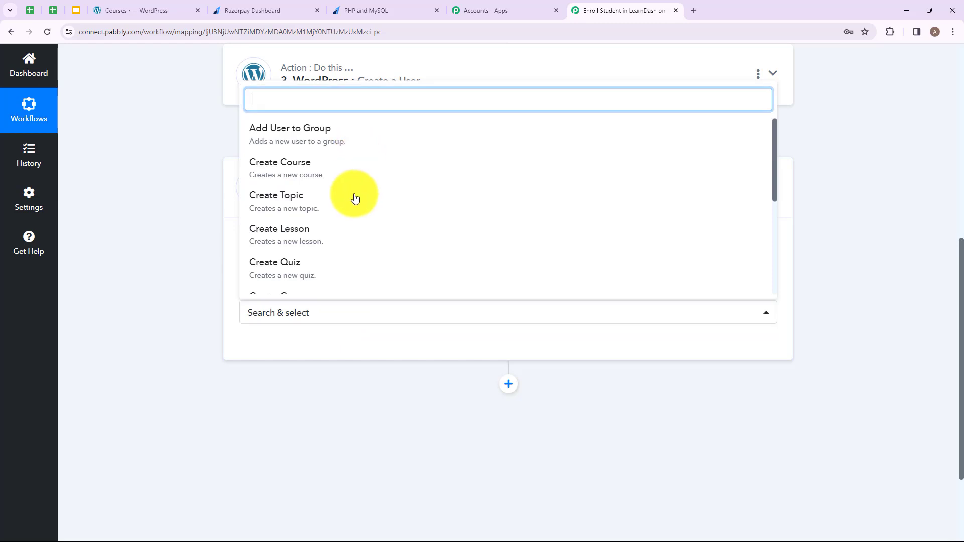
scroll(378, 146, down, 8)
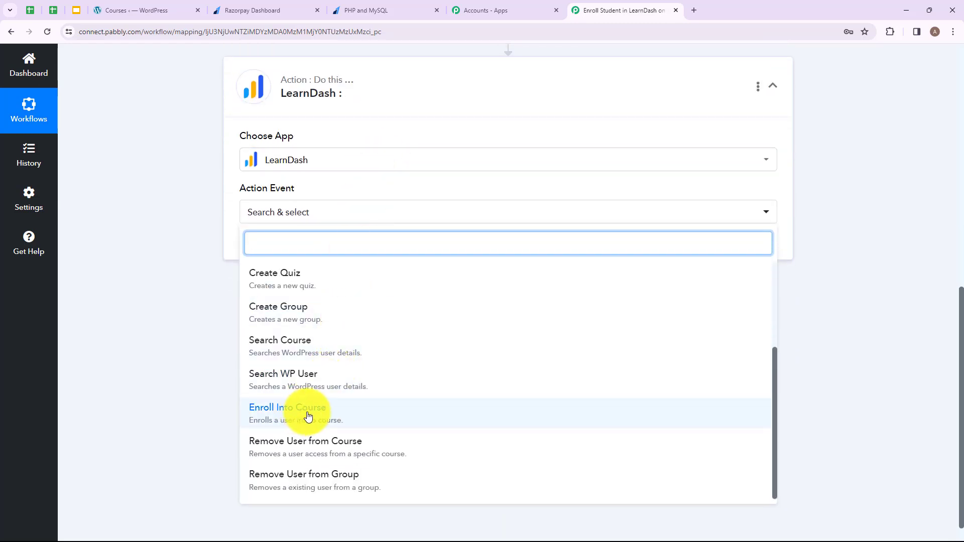
click(326, 412)
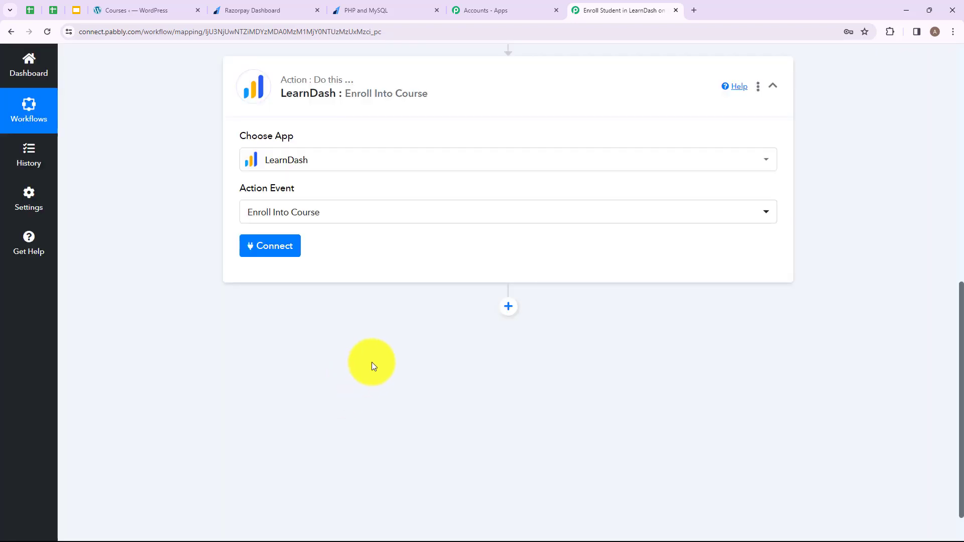
click(275, 251)
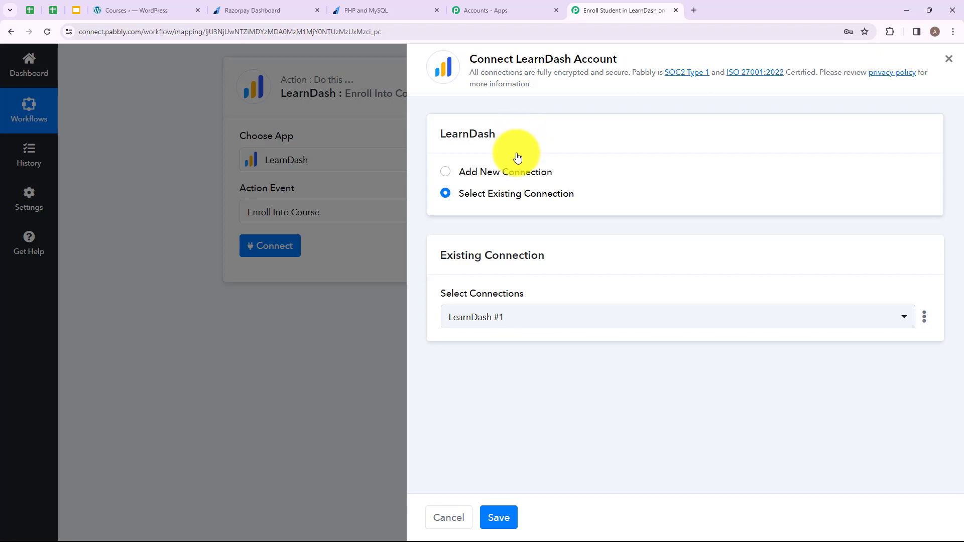
Add a new LearnDash connection and enter the WordPress username and password
click(445, 172)
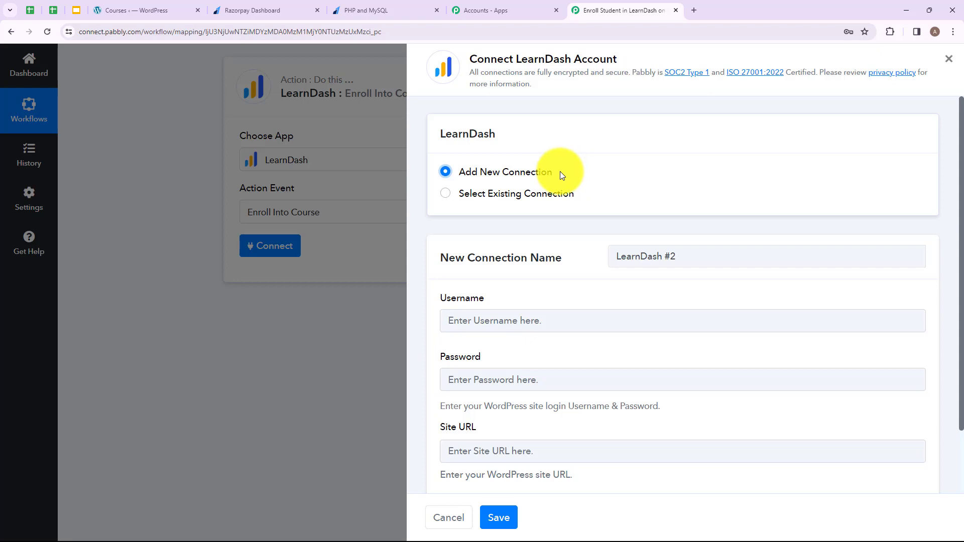
scroll(545, 292, down, 2)
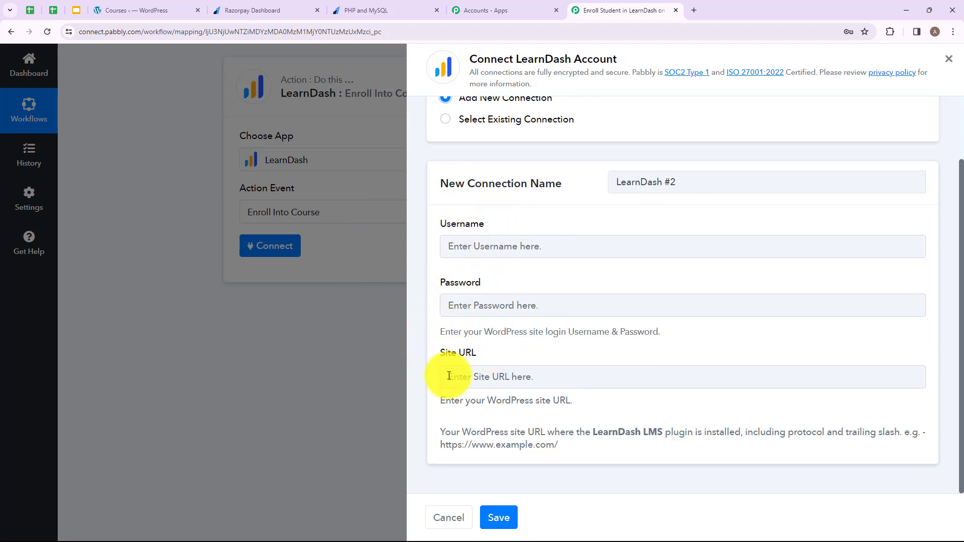
click(442, 244)
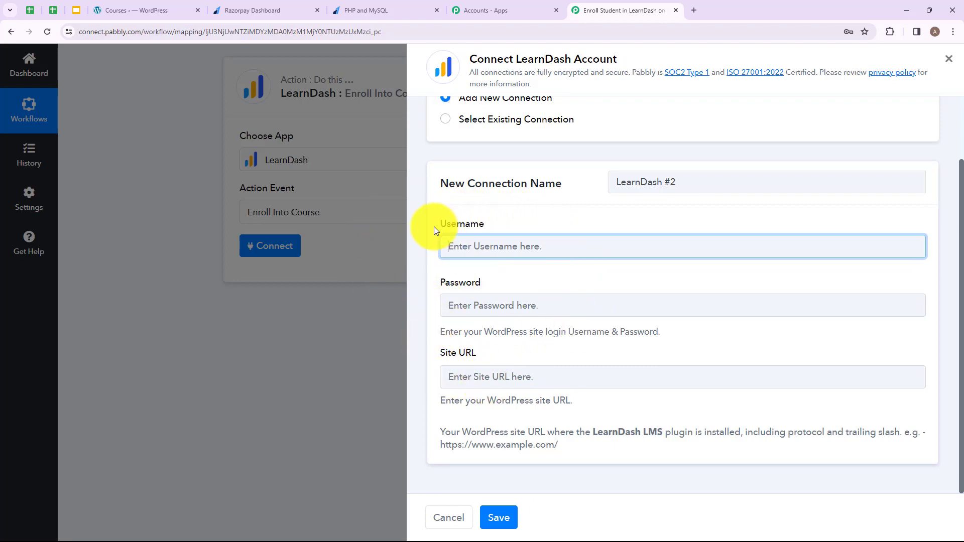
click(491, 376)
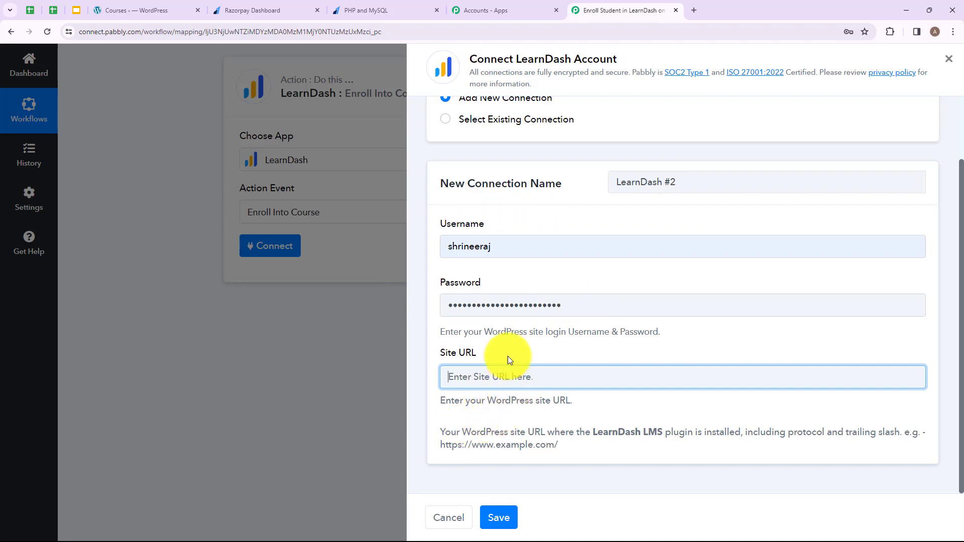
drag(441, 445, 558, 446)
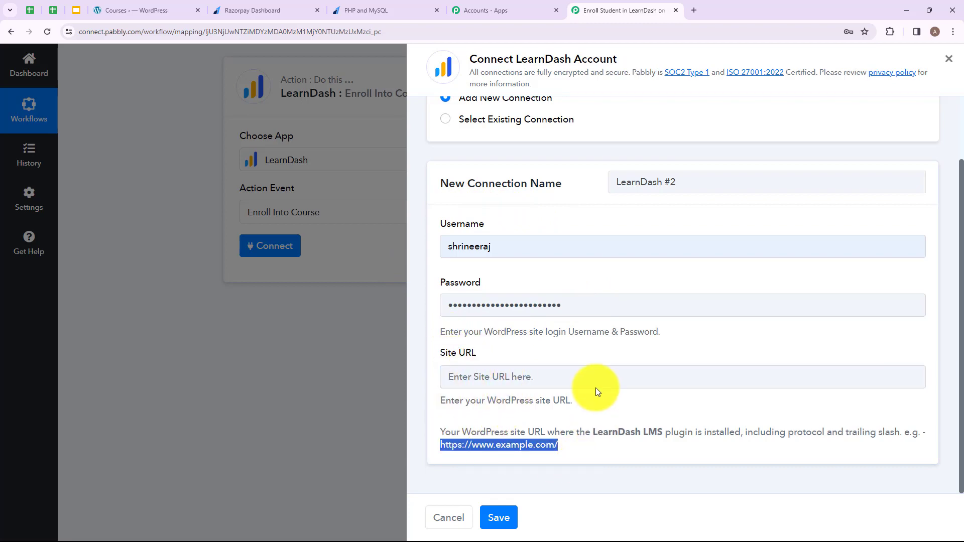
click(164, 9)
drag(167, 33, 63, 30)
key(ctrl+c)
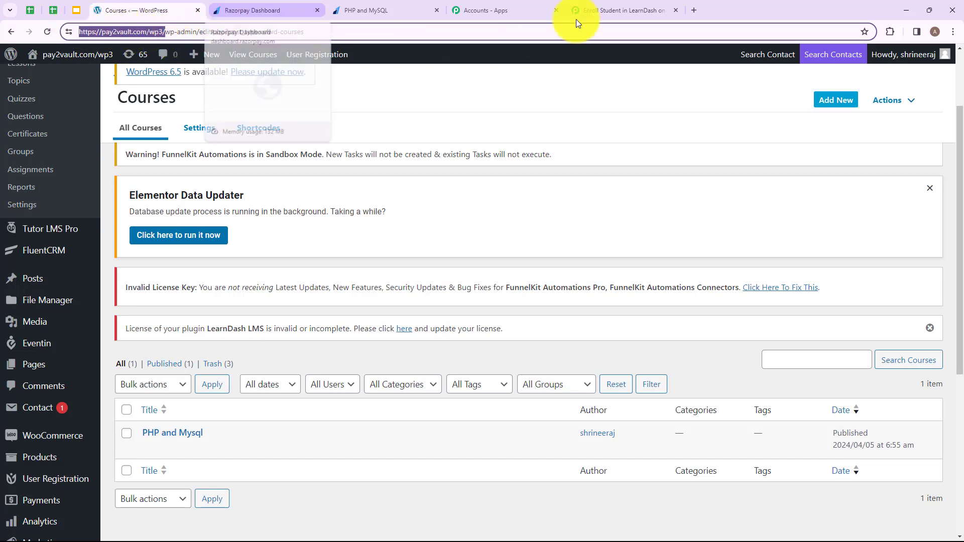
click(603, 10)
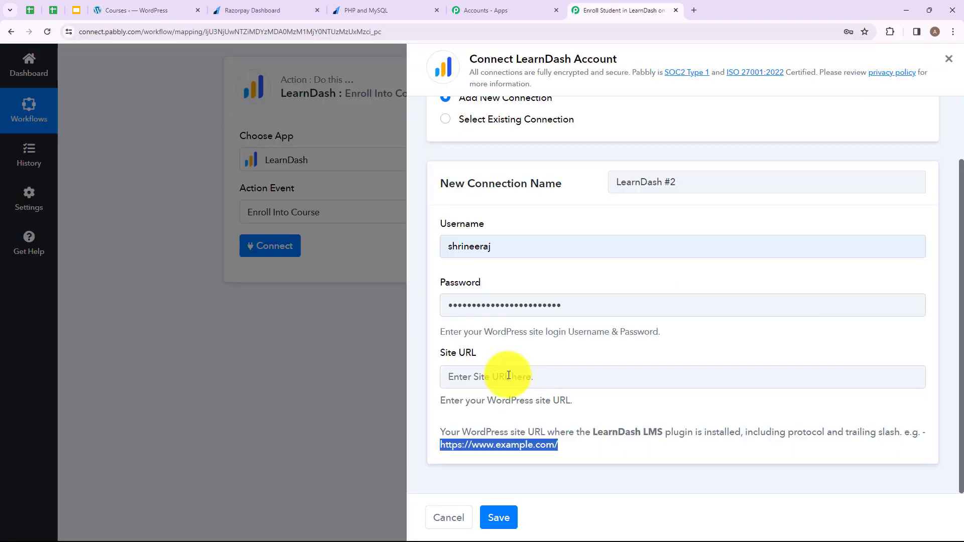
click(509, 376)
key(ctrl+v)
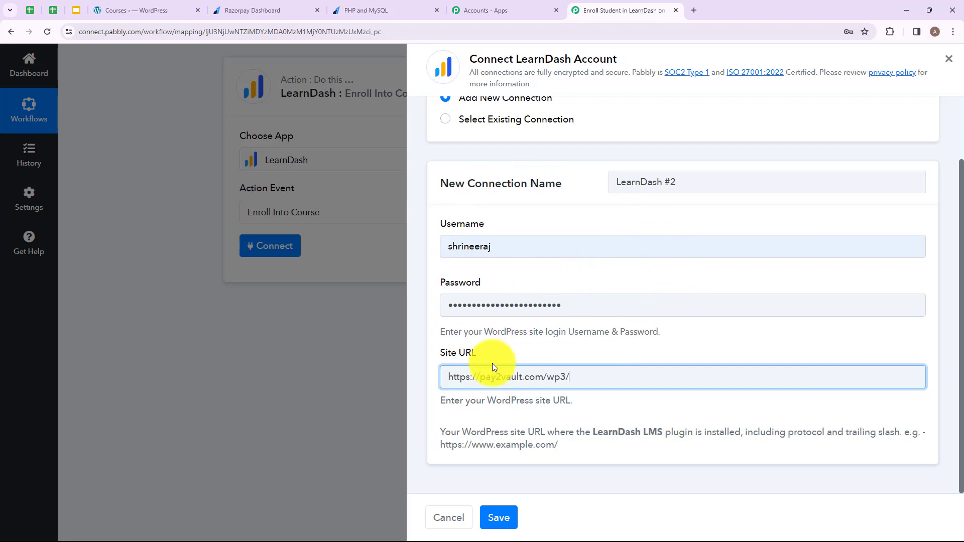
click(499, 518)
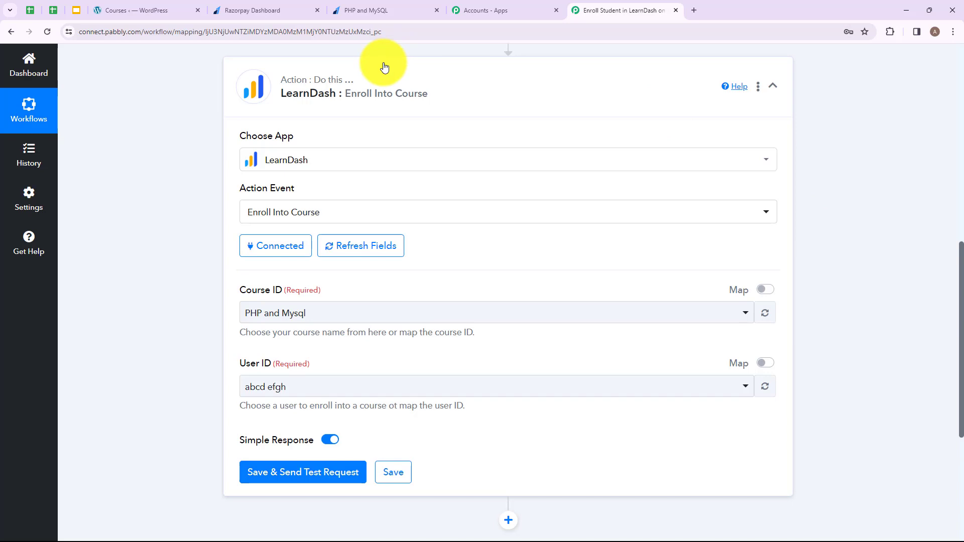
For course PHP and Mysql, replace User ID 1038 with the WordPress step's Id
scroll(366, 148, down, 2)
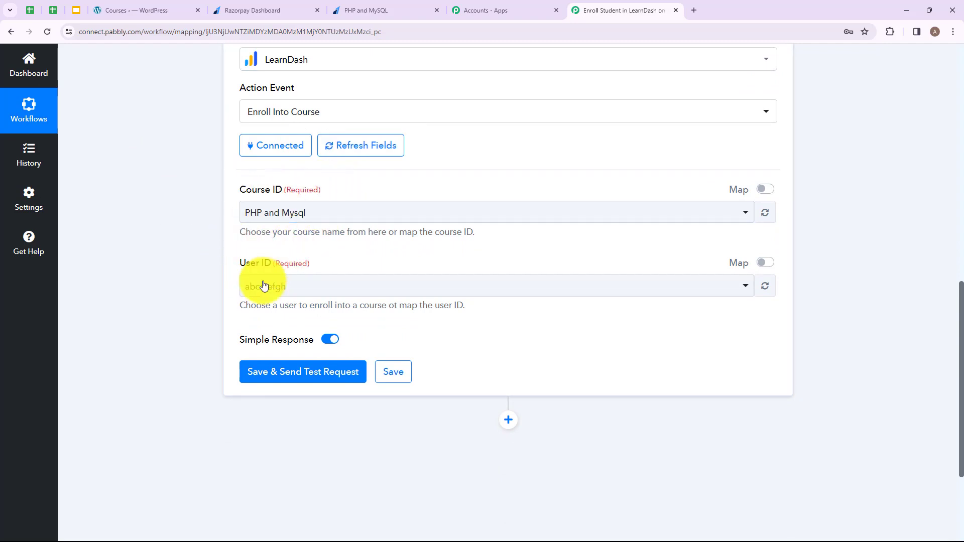
click(351, 213)
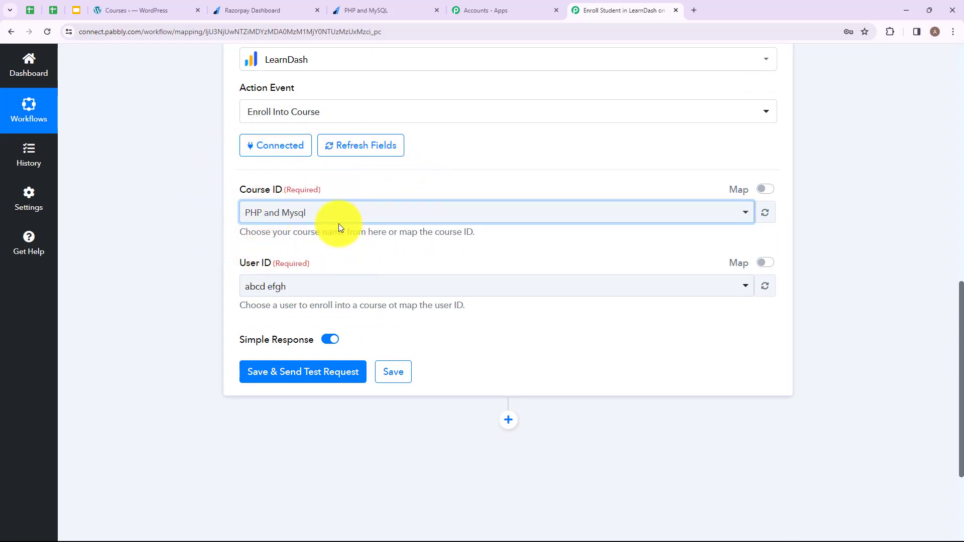
click(765, 263)
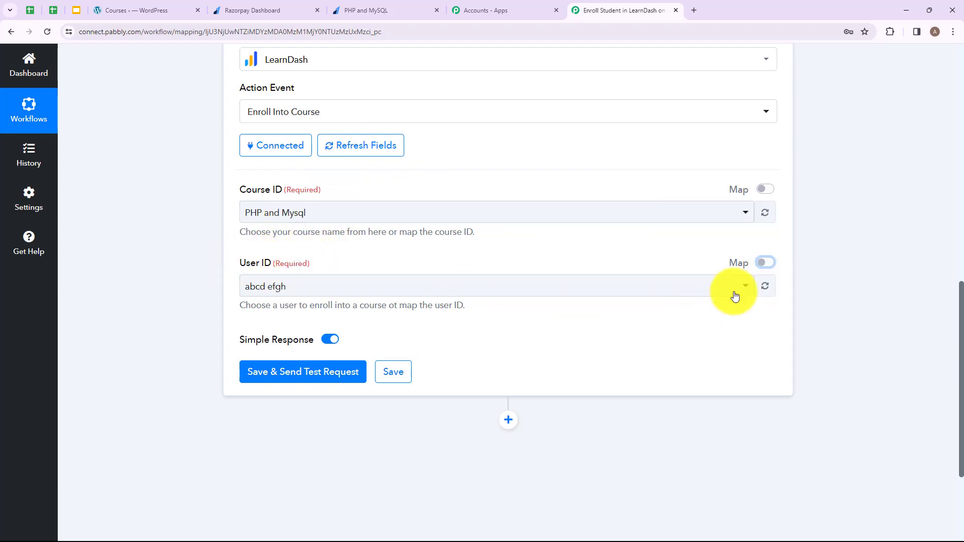
click(765, 264)
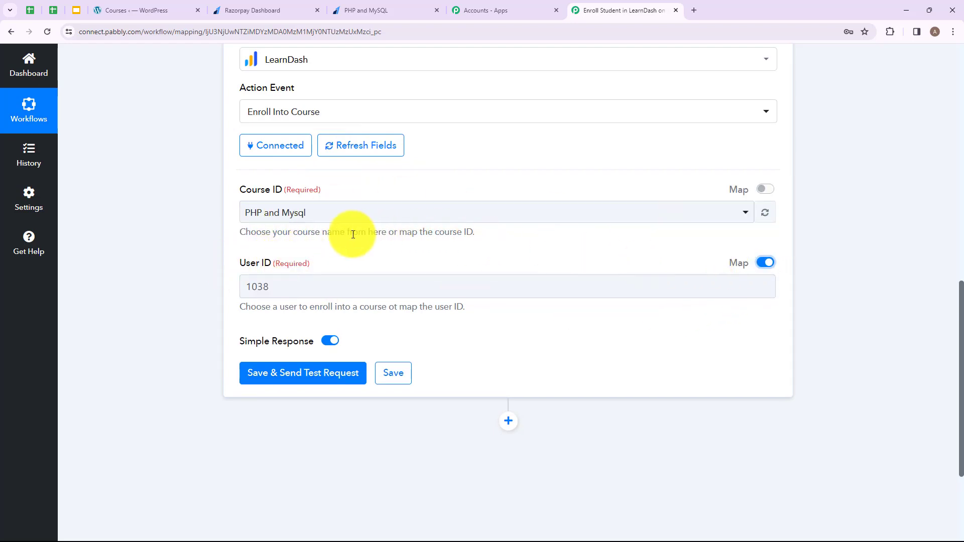
click(300, 297)
drag(304, 290, 222, 281)
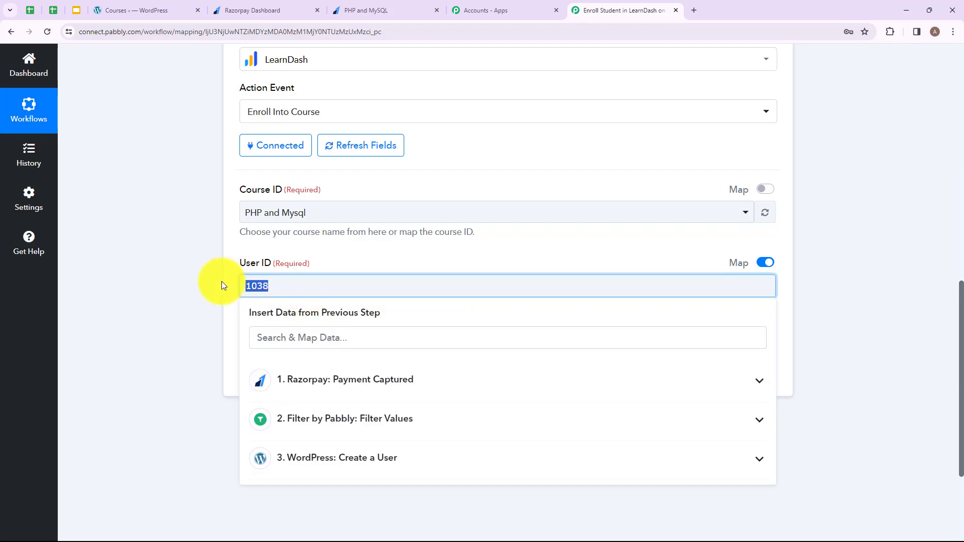
key(BackSpace)
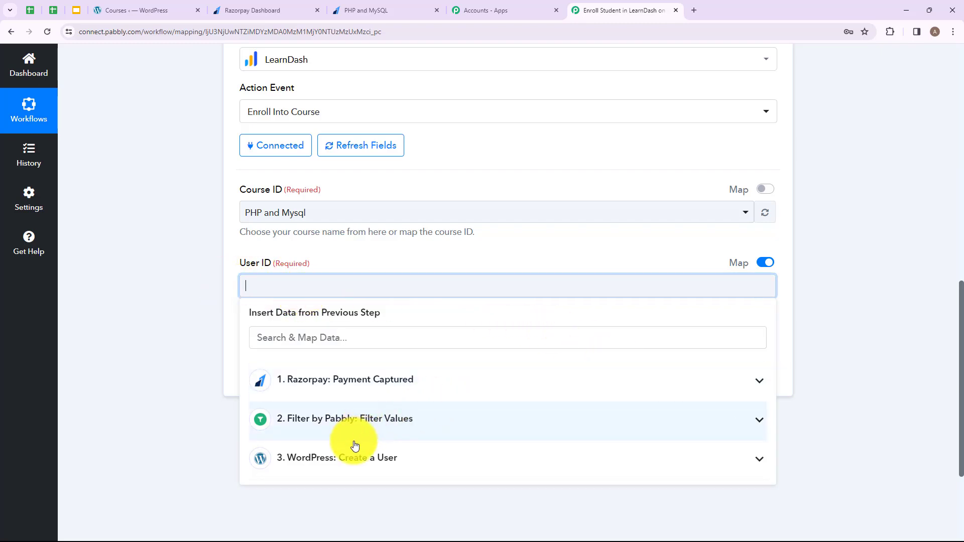
click(362, 461)
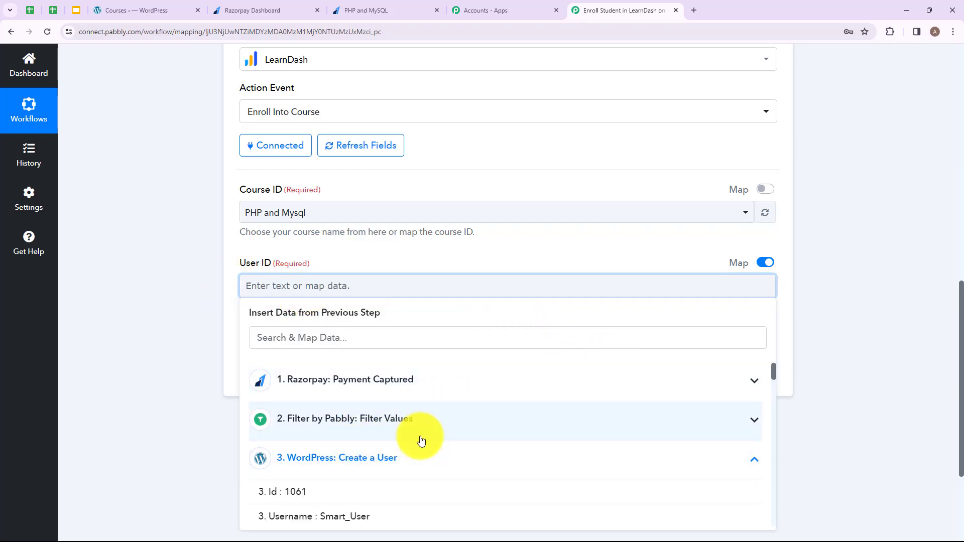
scroll(402, 445, down, 2)
click(360, 443)
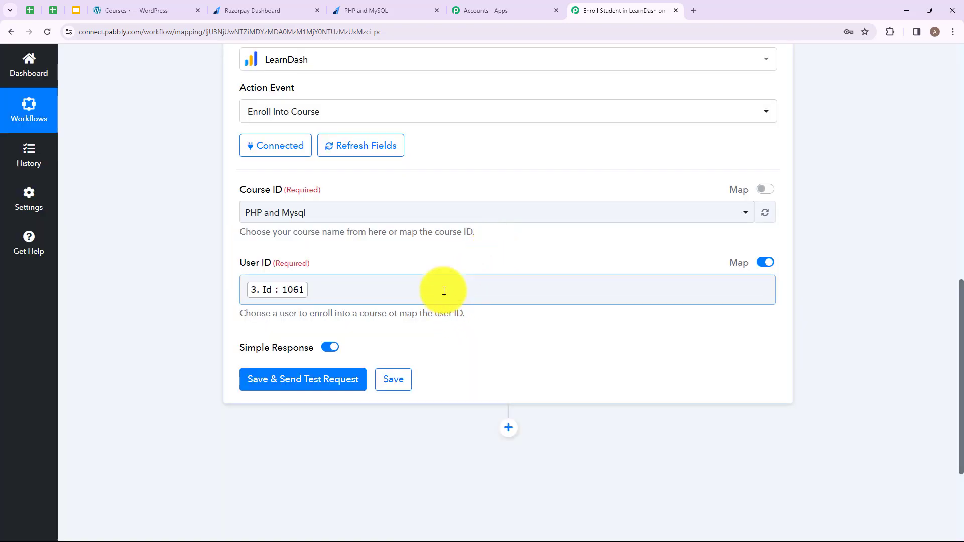
Send a test enrollment request and inspect the response value
click(308, 380)
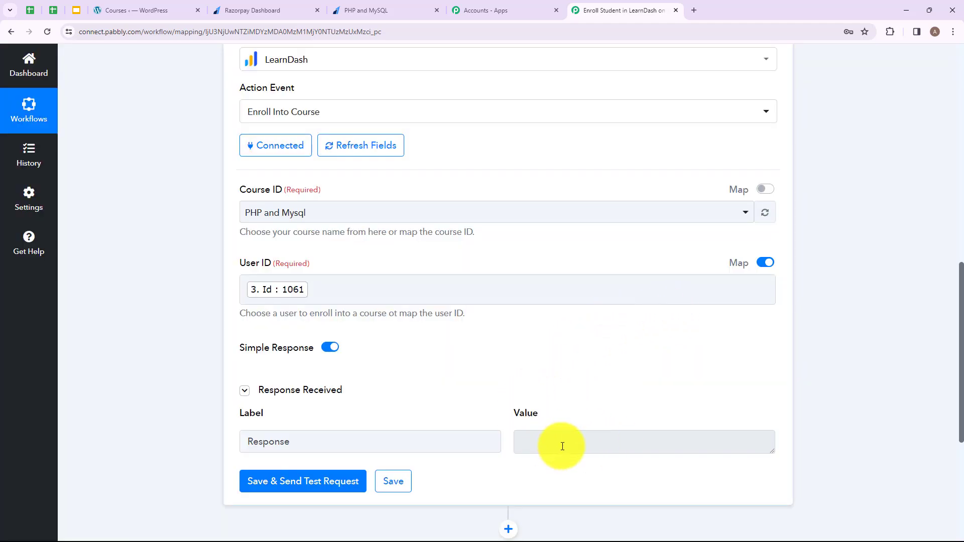
click(561, 445)
click(545, 402)
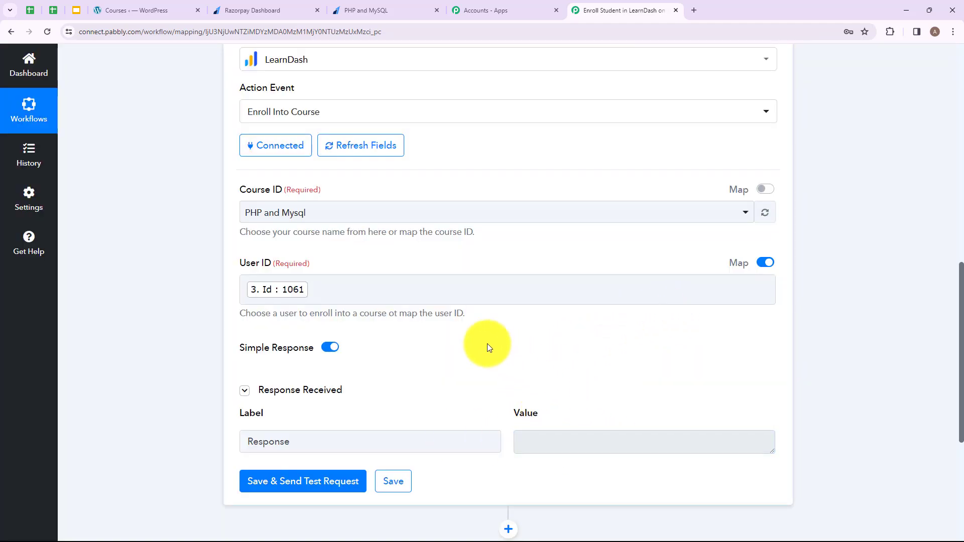
Search WordPress Users for the new subscriber's e-mail, confirm 1 enrolled course, then return to Pabbly
click(163, 5)
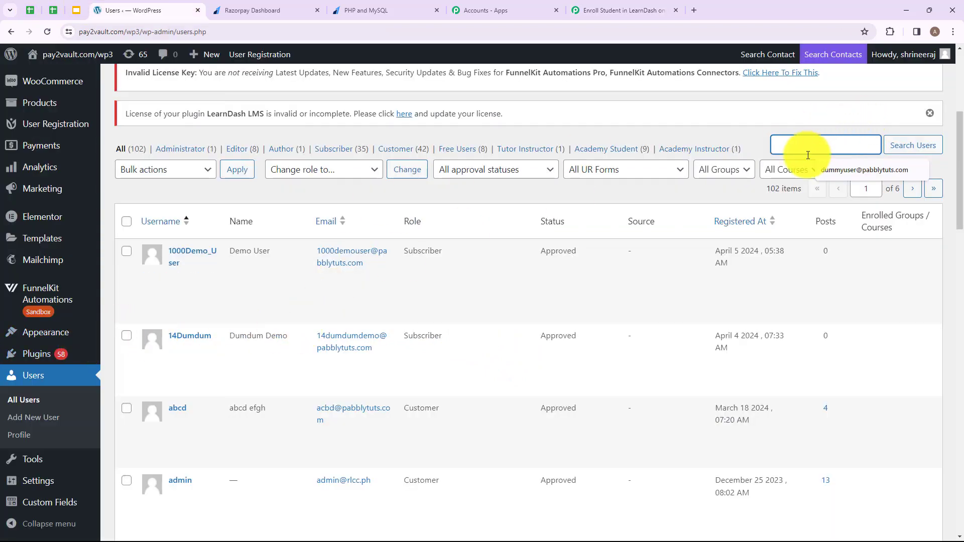
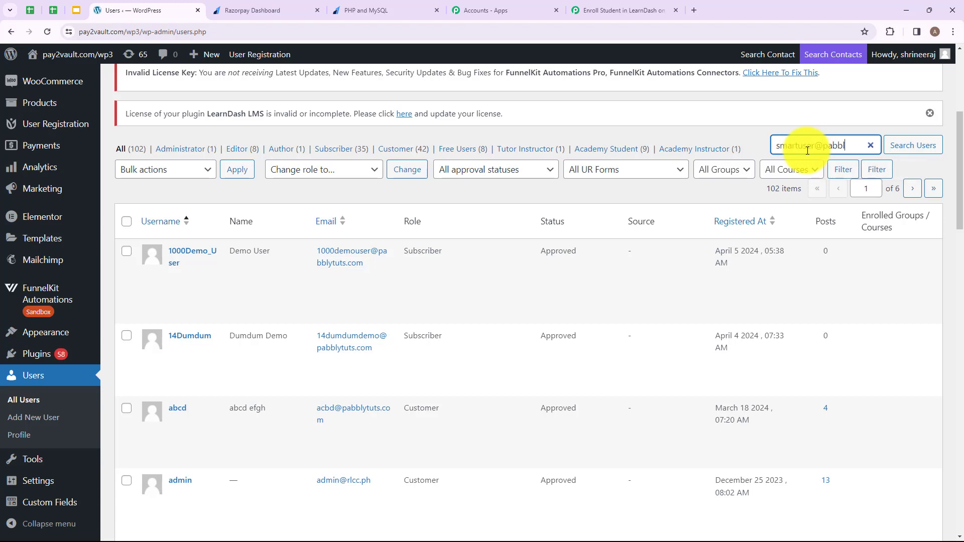
key(Return)
scroll(302, 337, down, 3)
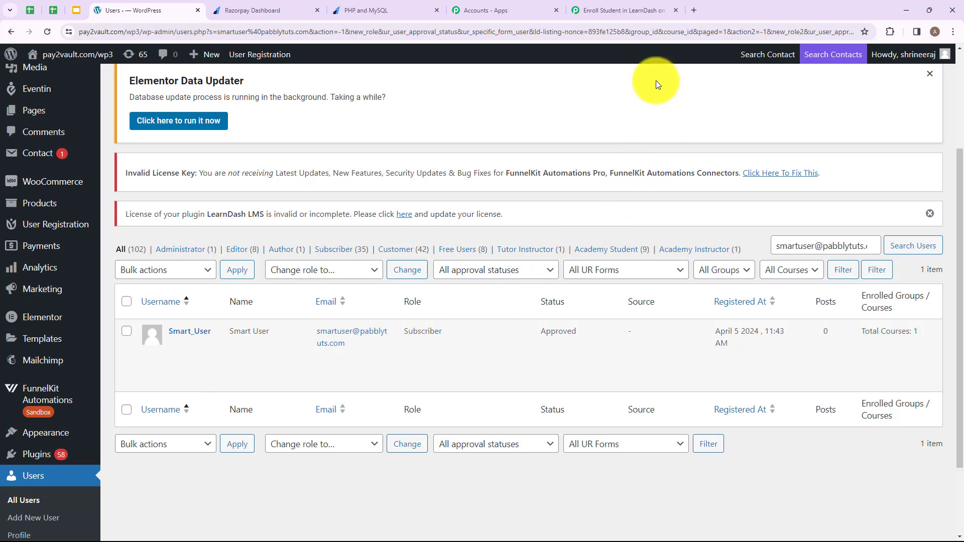
click(618, 10)
scroll(461, 431, down, 3)
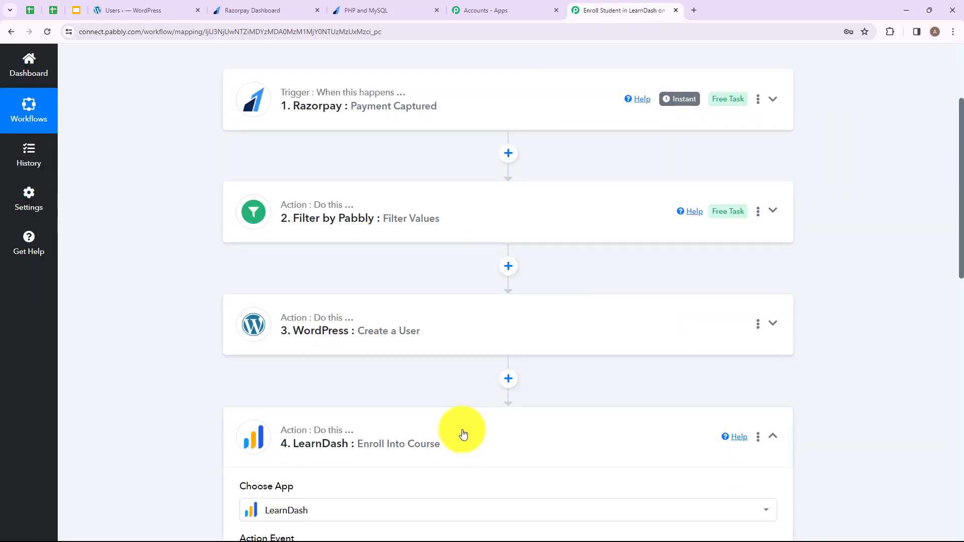
scroll(523, 317, up, 3)
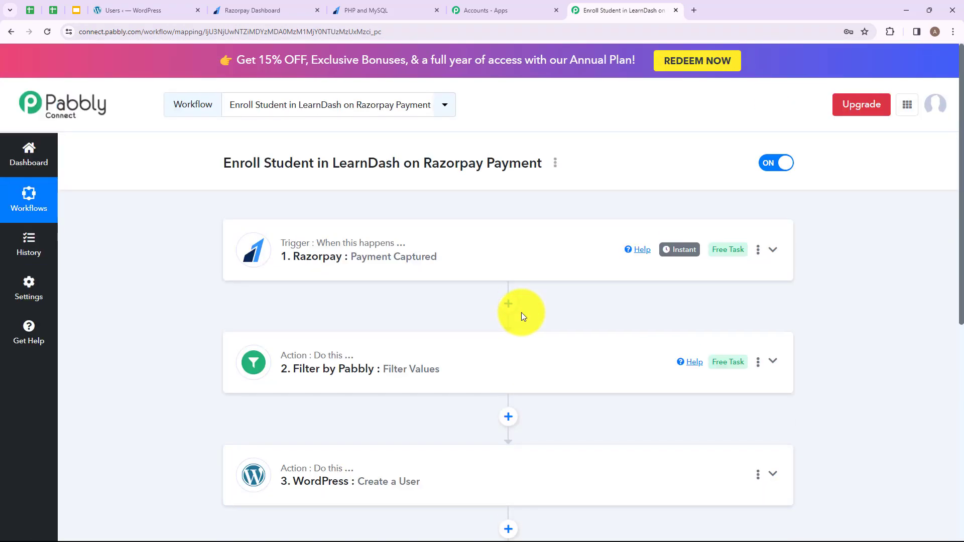
scroll(523, 311, down, 2)
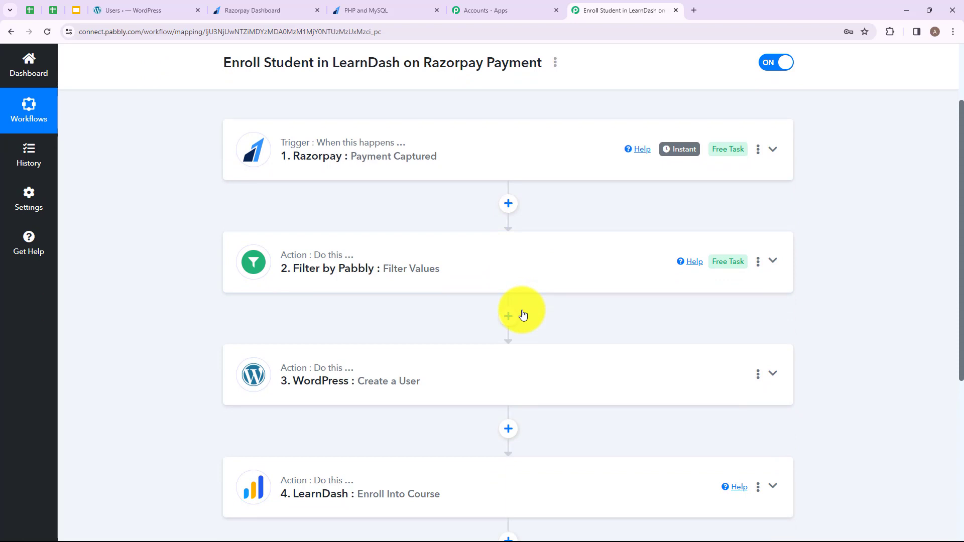
mouse_move(296, 148)
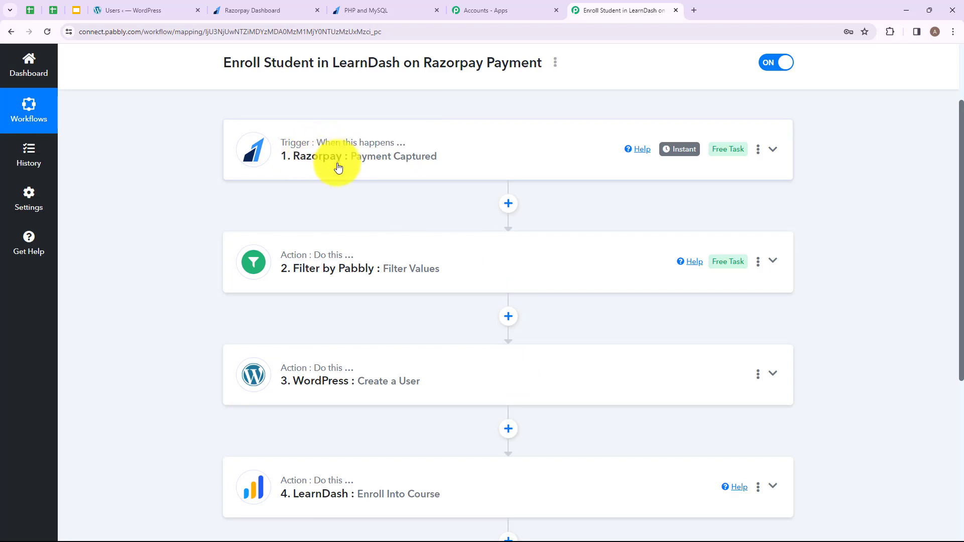
mouse_move(301, 263)
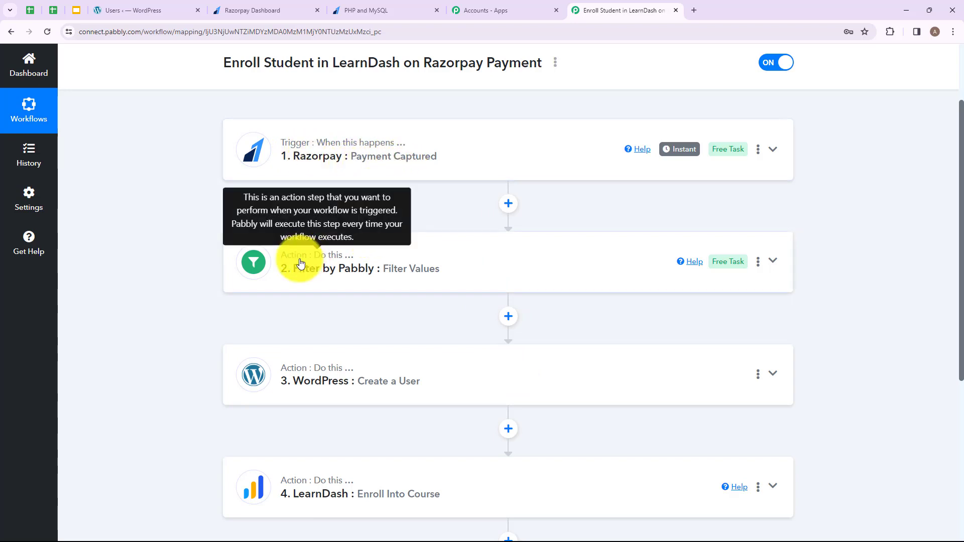
mouse_move(345, 273)
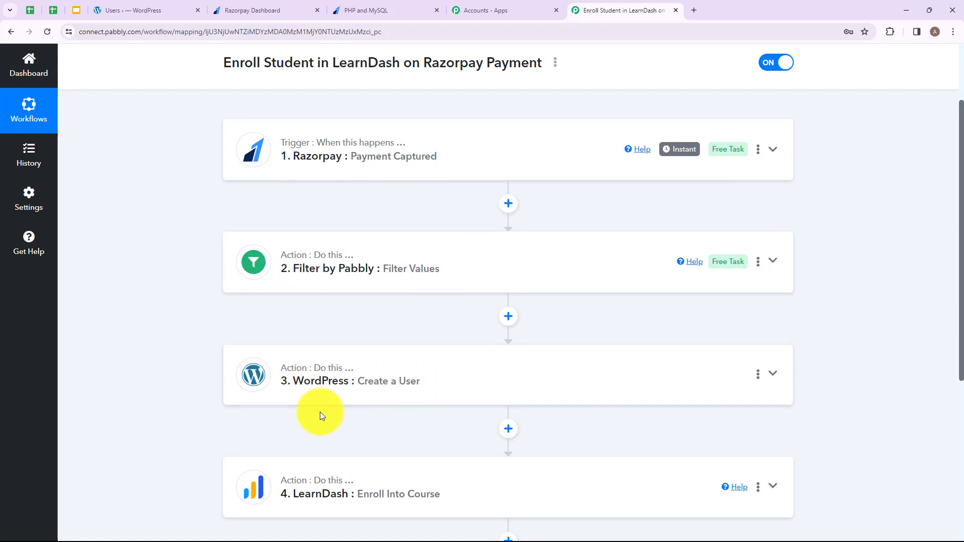
scroll(324, 416, down, 2)
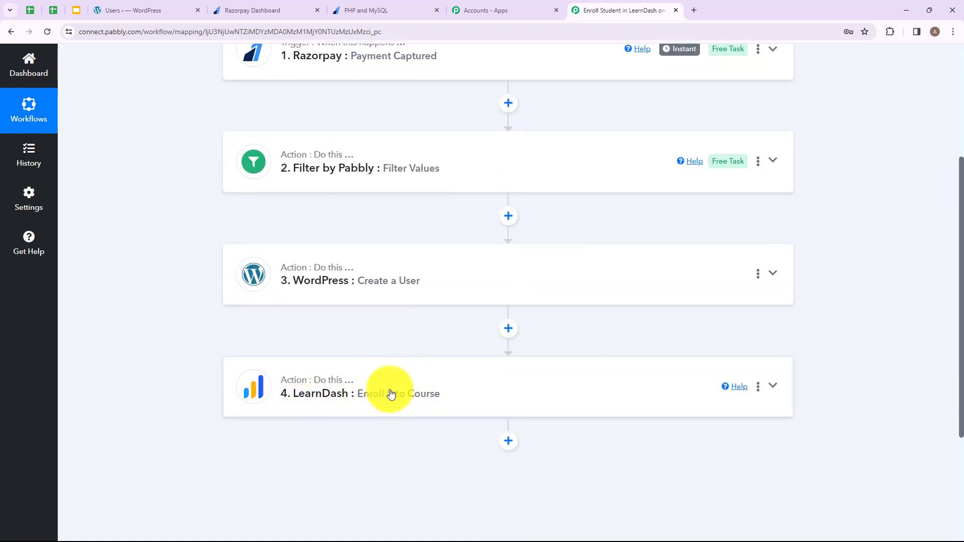
scroll(461, 400, up, 2)
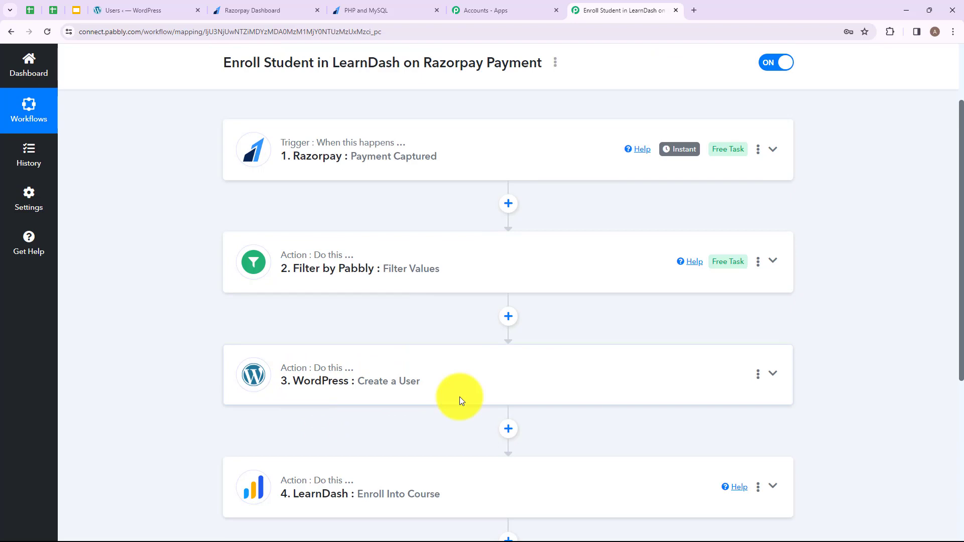